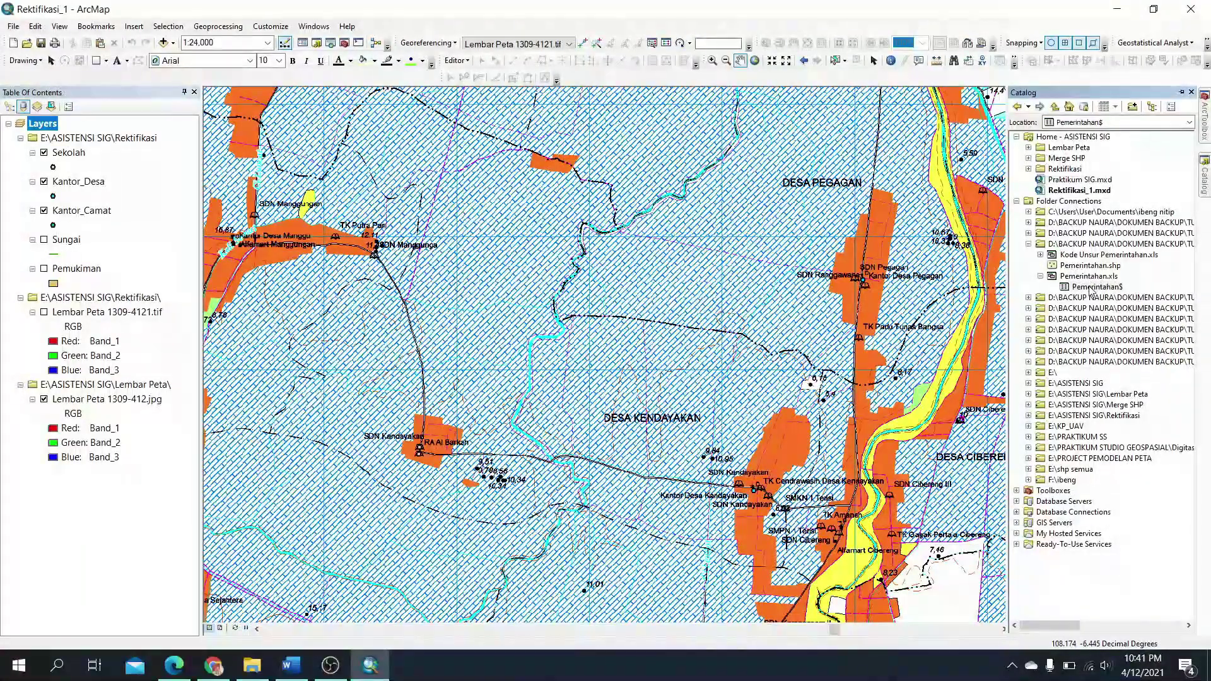
Start creating a feature class from the XY table Pemerintahan$ in Pemerintahan.xls, with WGS 1984 as the input coordinate system.
left_click(1091, 290)
right_click(1113, 288)
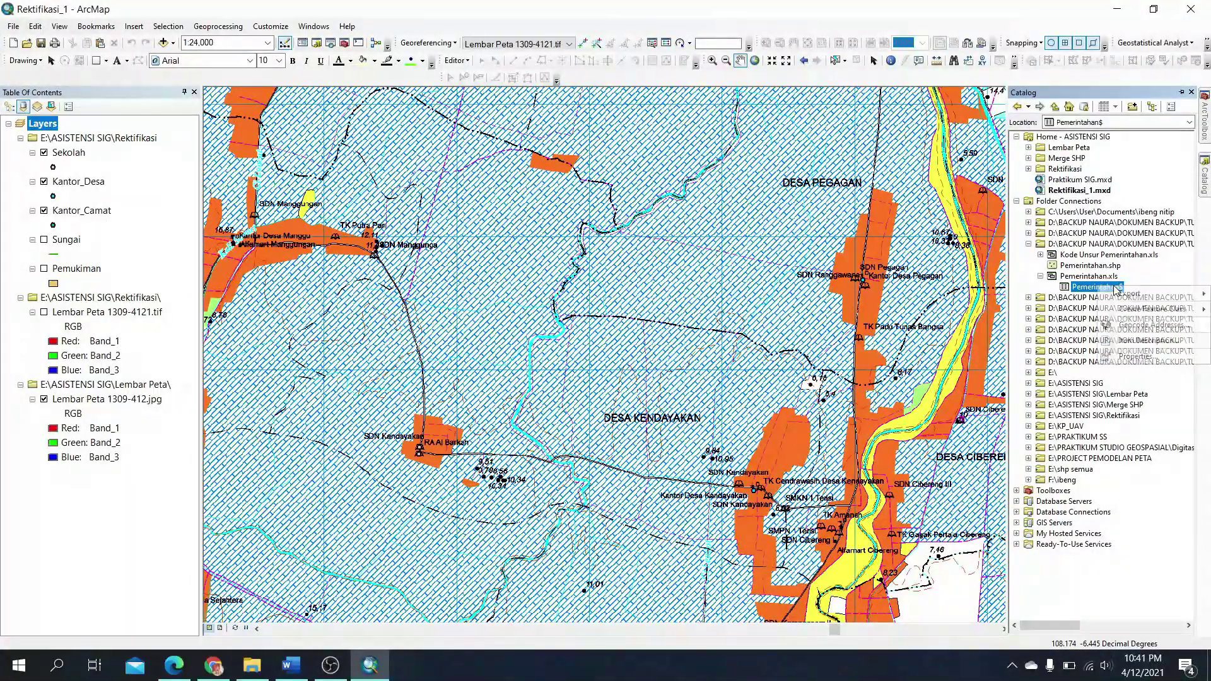
mouse_move(1129, 311)
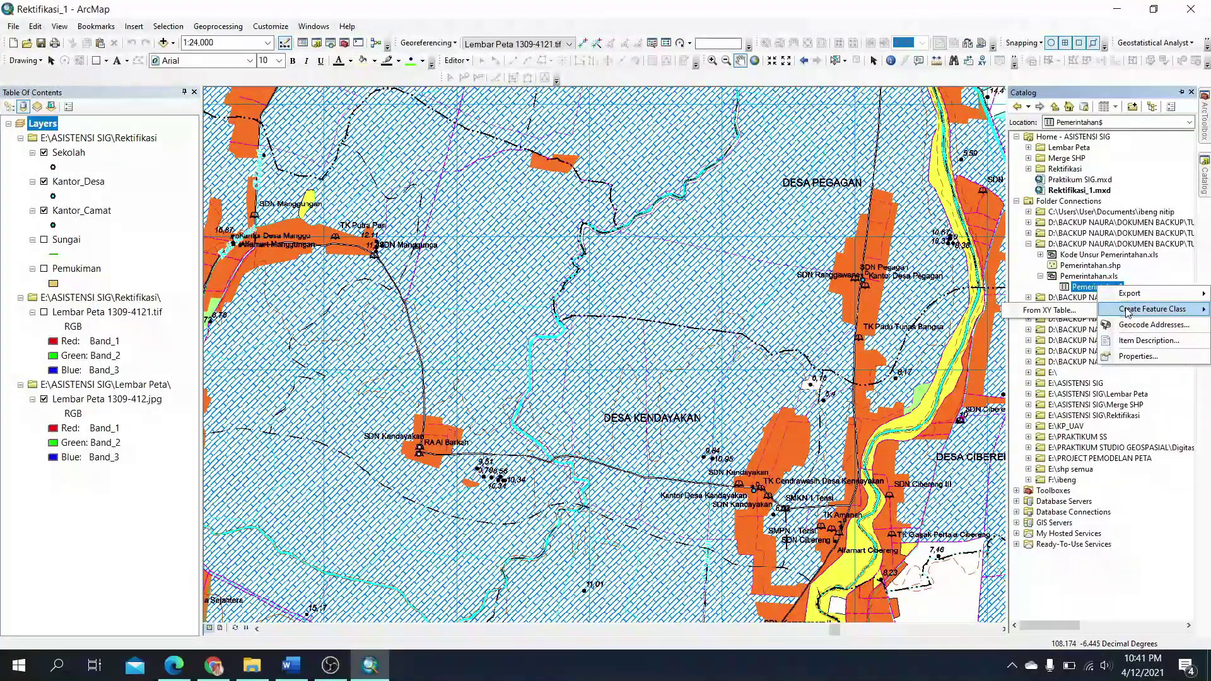
left_click(1077, 311)
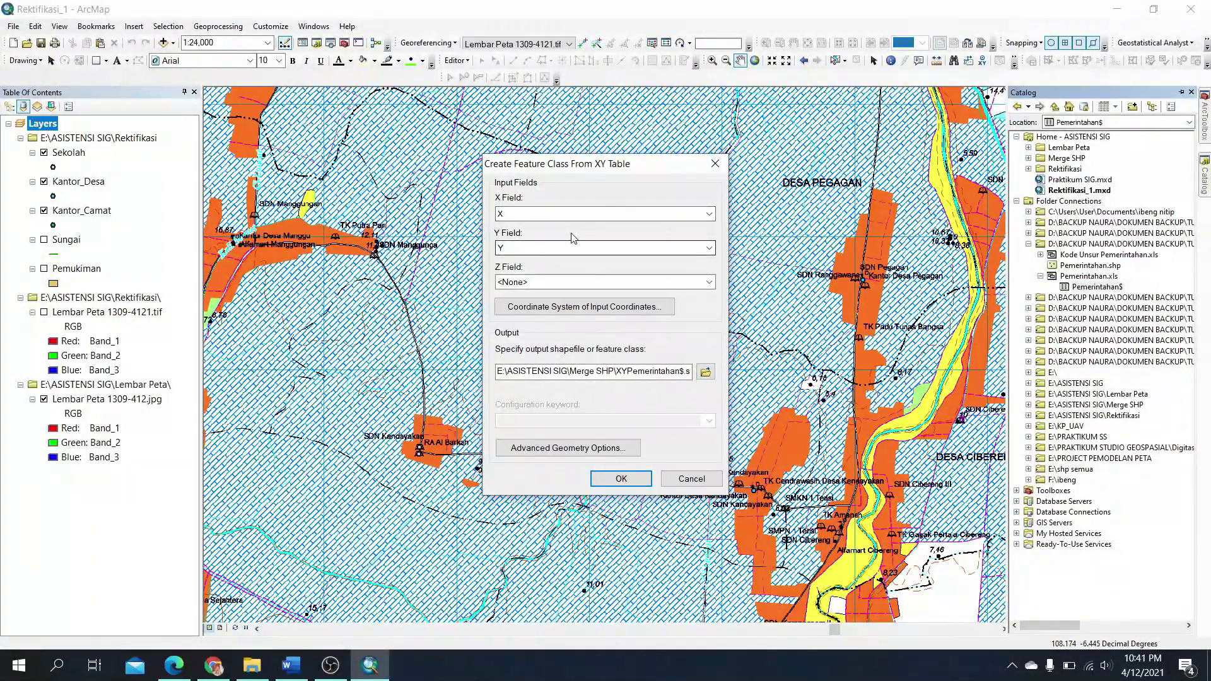
left_click(567, 306)
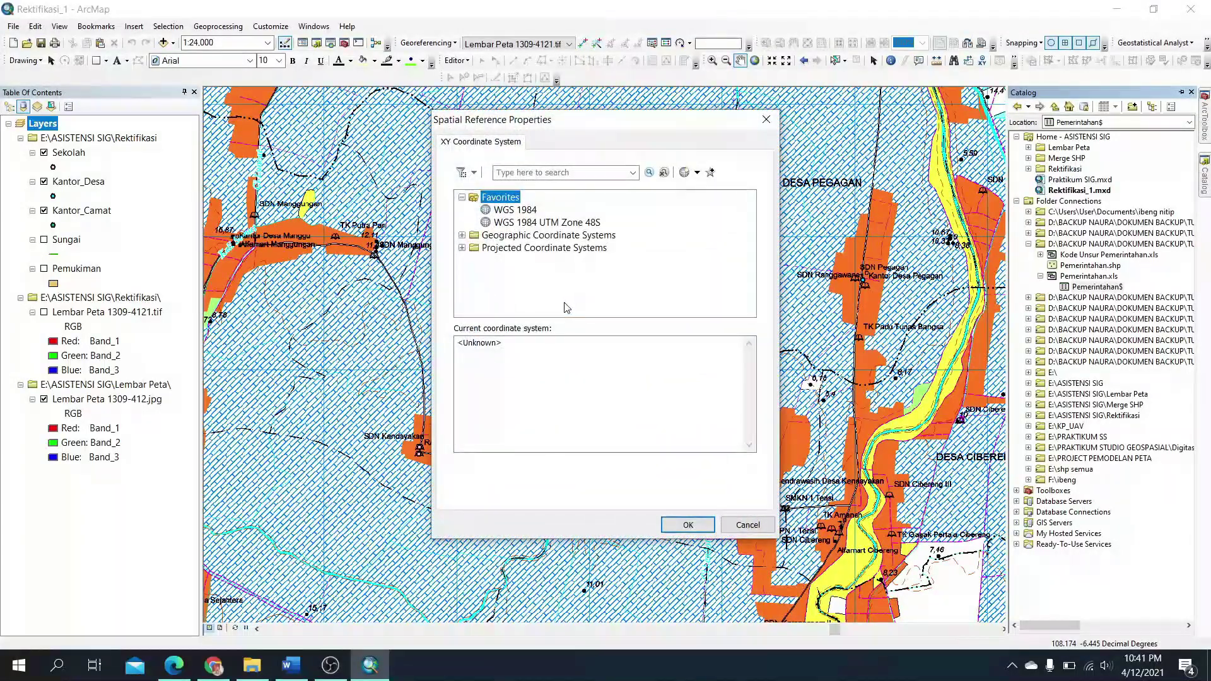
left_click(527, 211)
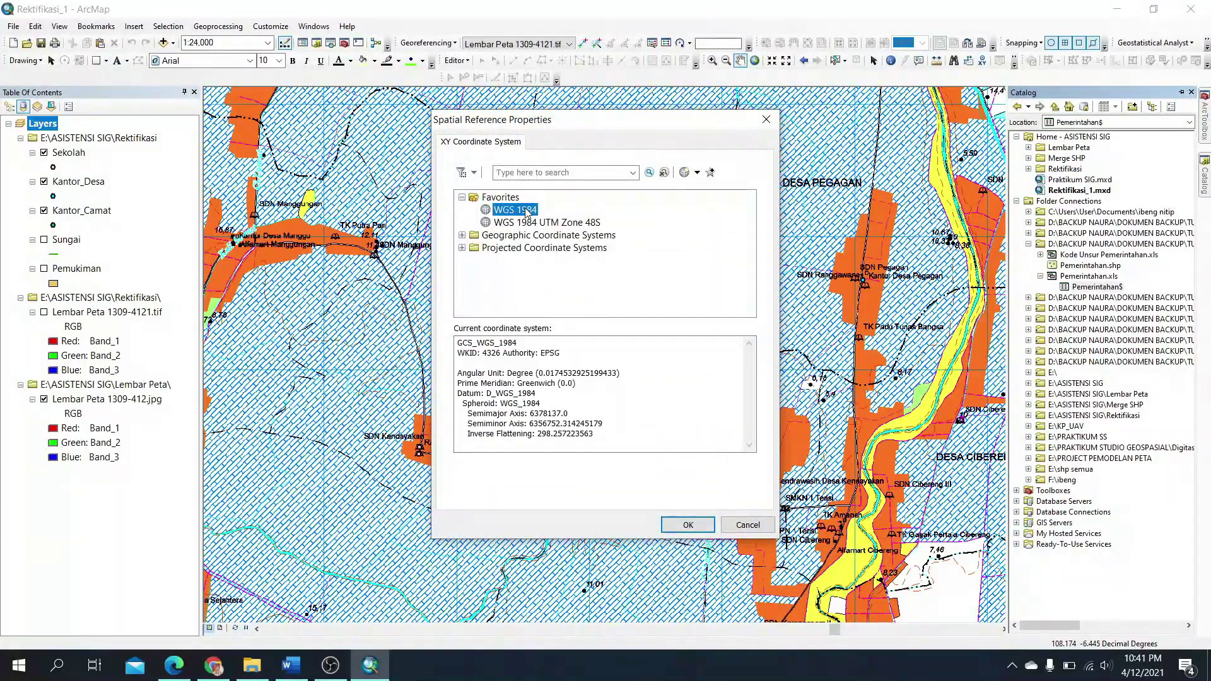
left_click(462, 234)
scroll(508, 243, "down", 2)
scroll(479, 309, "down", 1)
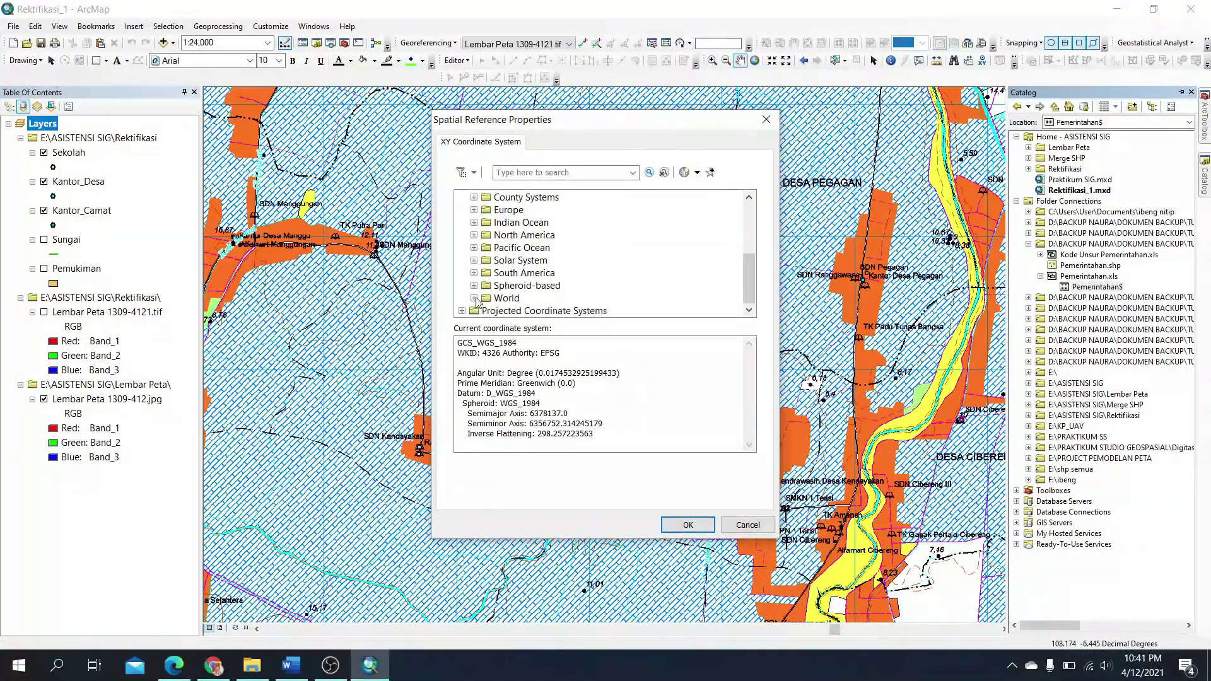
left_click(473, 298)
scroll(543, 296, "down", 3)
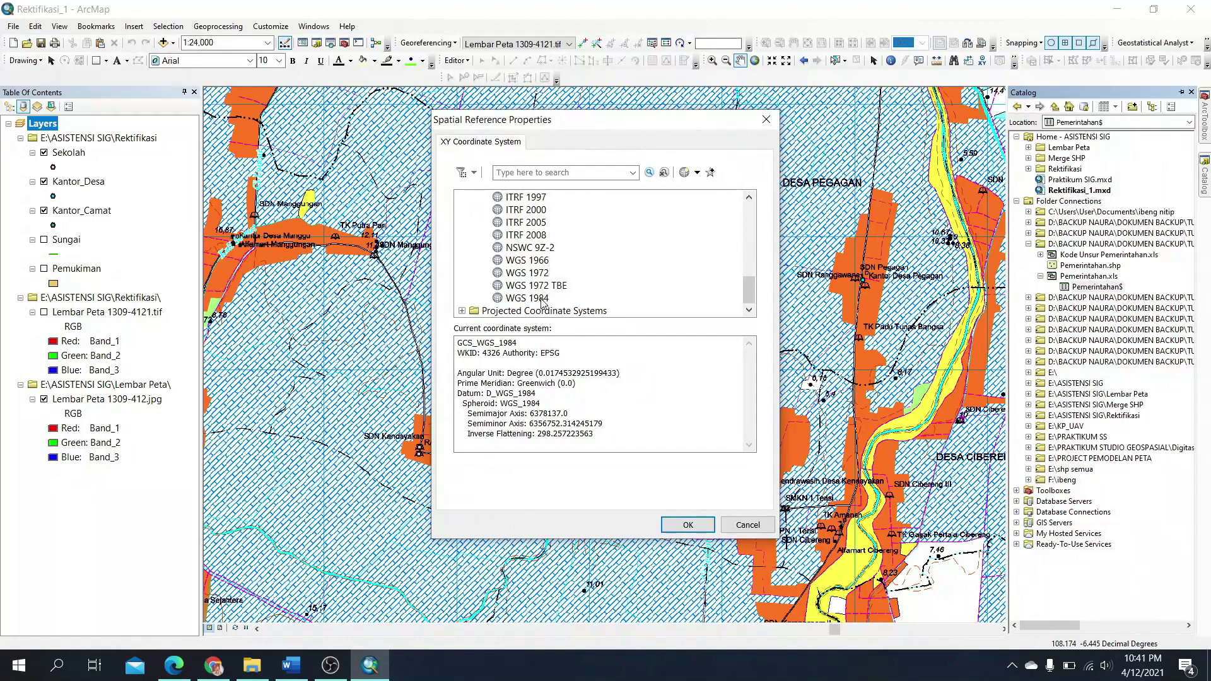
left_click(541, 299)
left_click_drag(748, 289, 749, 202)
left_click(513, 208)
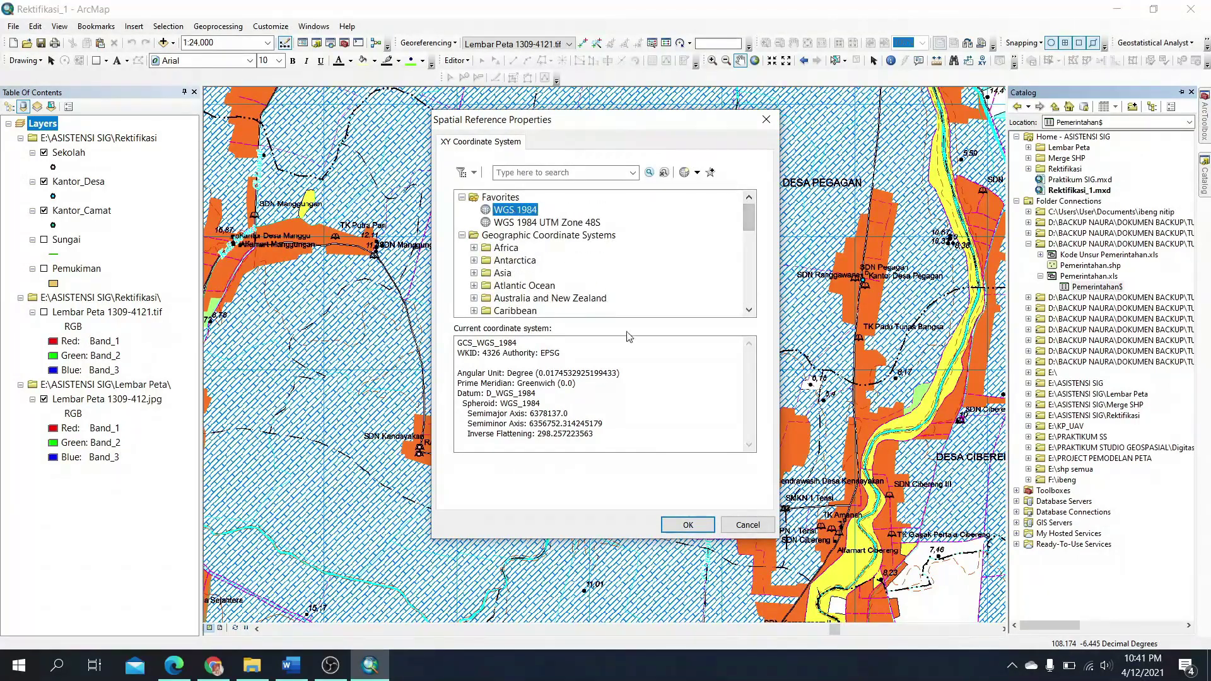
left_click(688, 526)
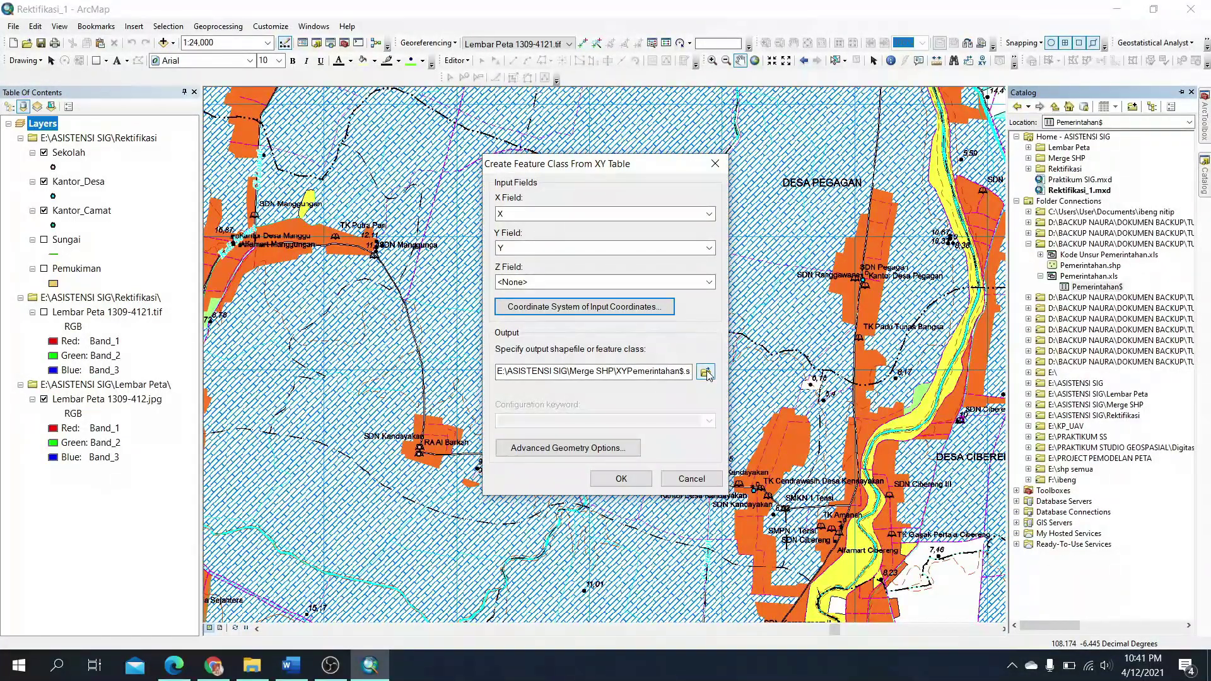
Set the output to XYPemerintahan$.shp in the Merge SHP folder and create the feature class.
left_click(706, 372)
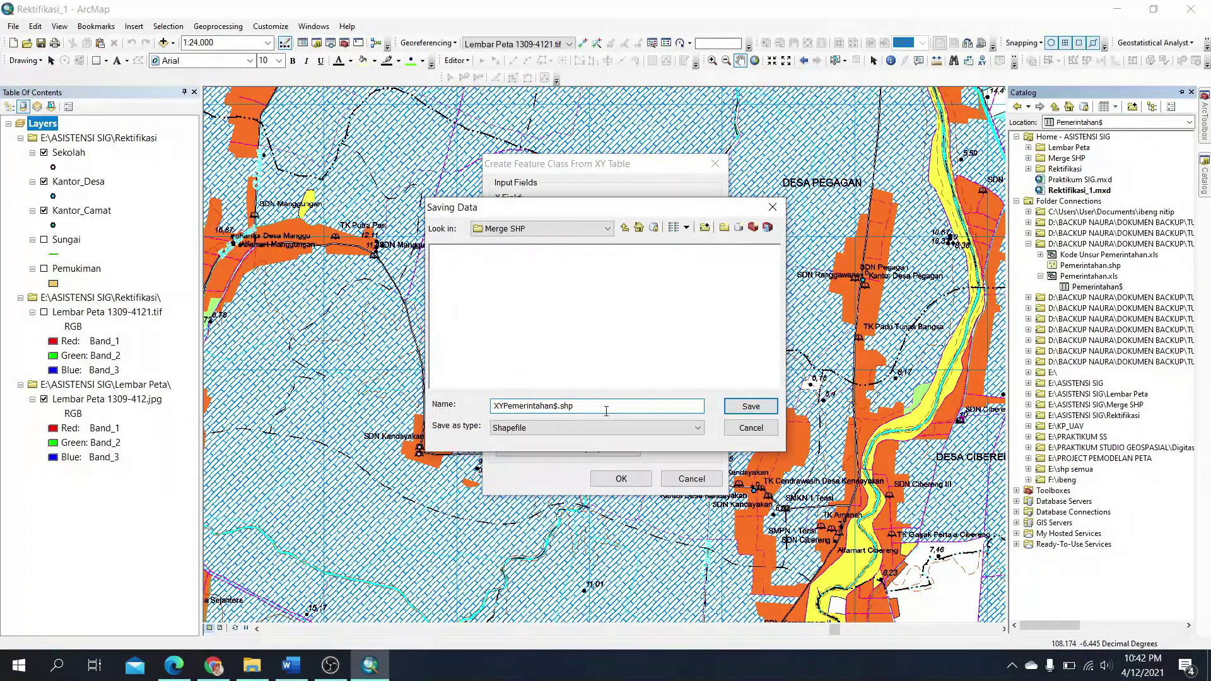
left_click(749, 404)
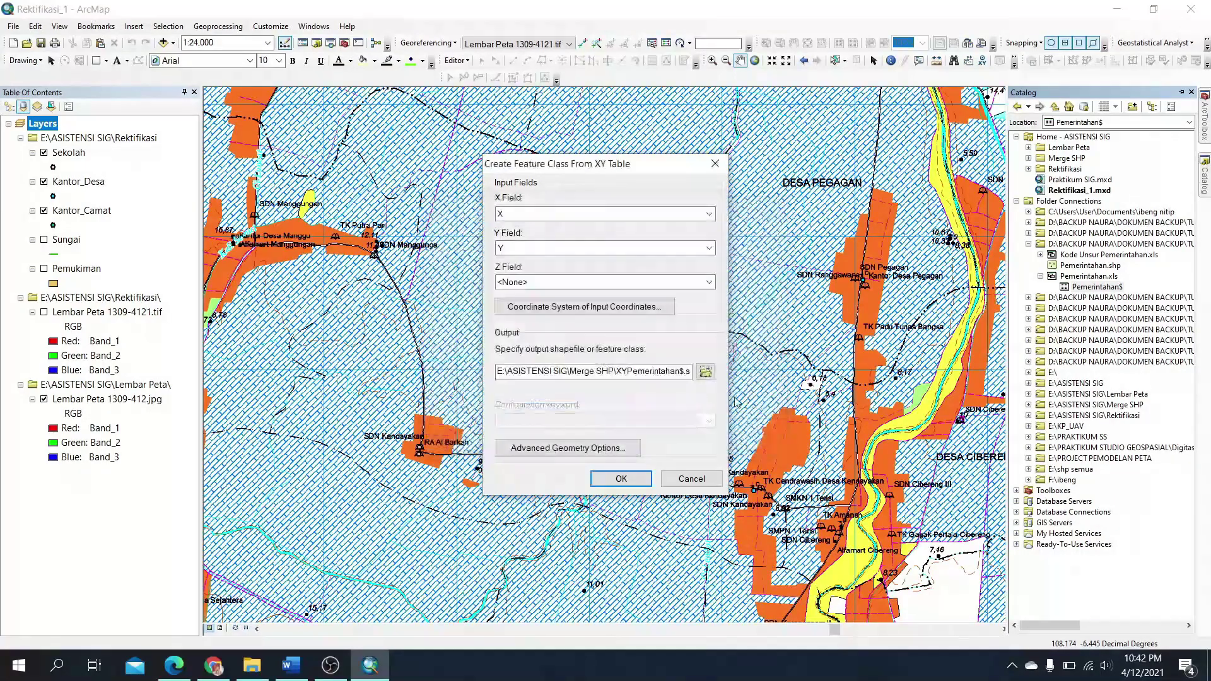
left_click(623, 479)
left_click(628, 478)
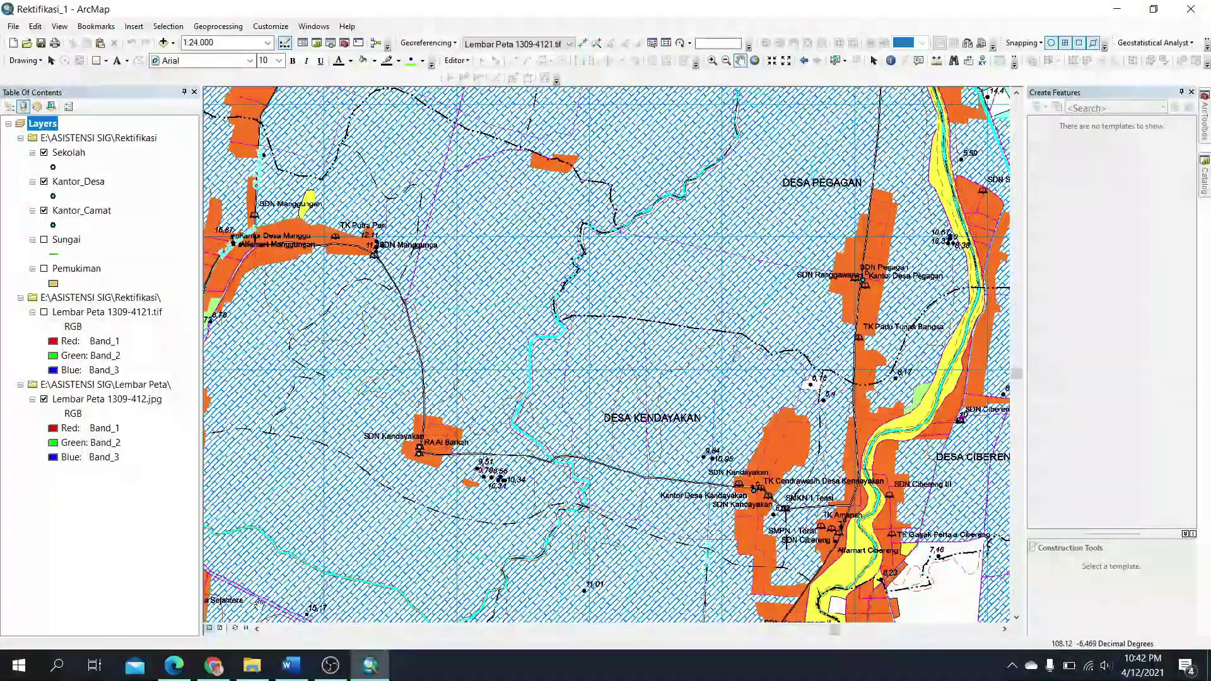
Switch to File Explorer and check the XYPemerintahan$ shapefile's files in the Merge SHP folder, then return to ArcMap.
left_click(255, 667)
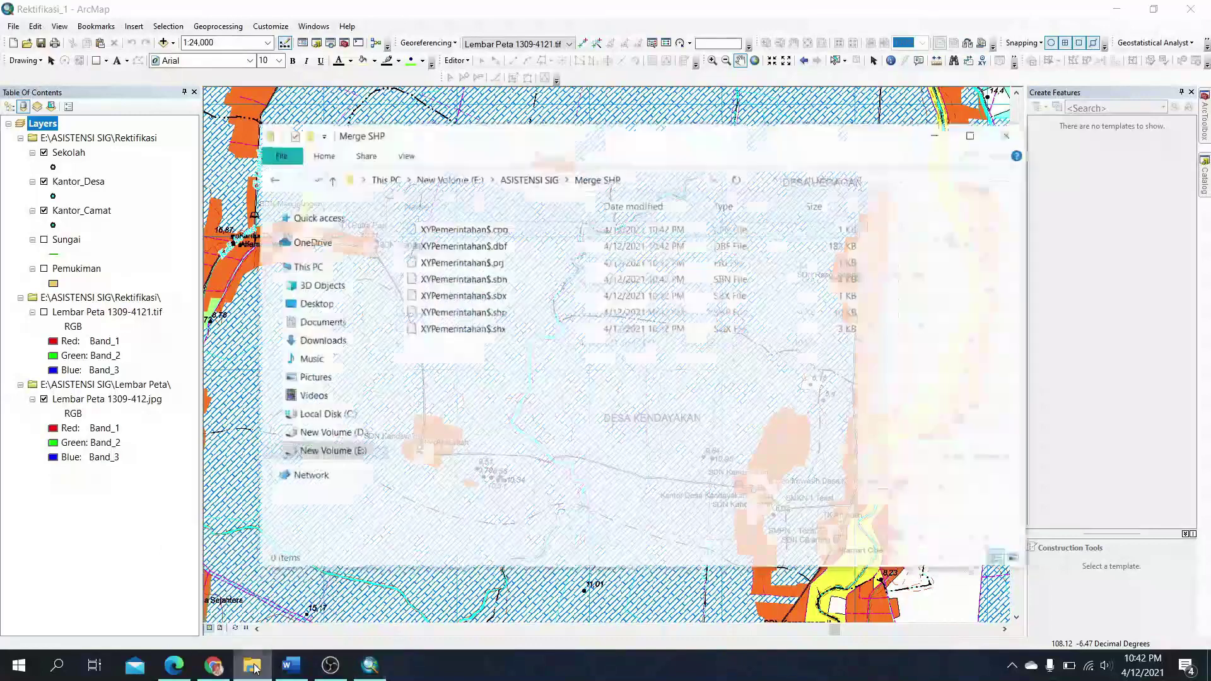
left_click_drag(509, 380, 525, 194)
left_click(510, 343)
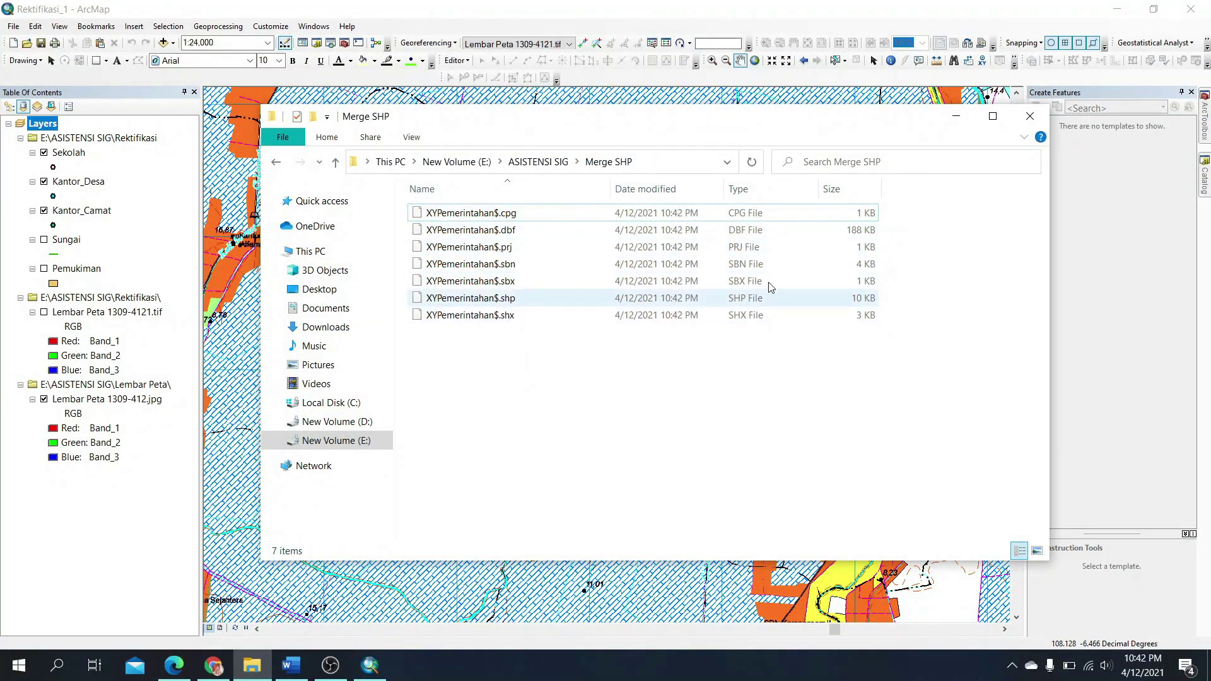
left_click(956, 116)
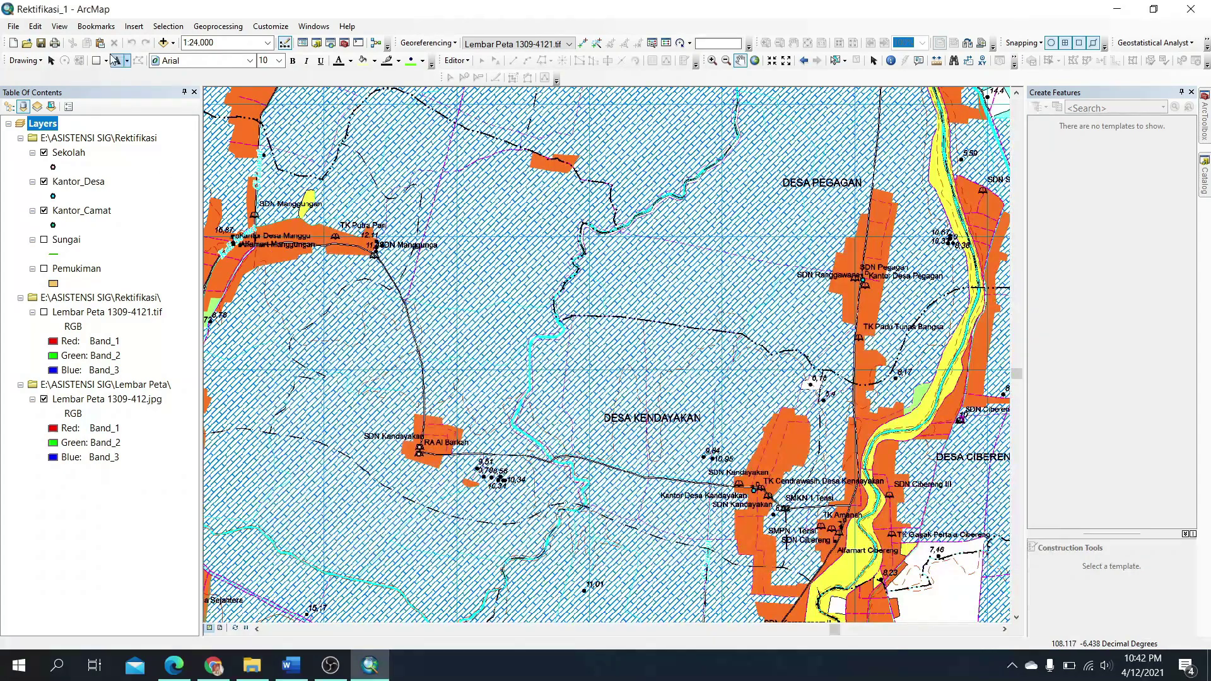
Add XYPemerintahan$.shp from the Merge SHP folder to the map.
left_click(163, 42)
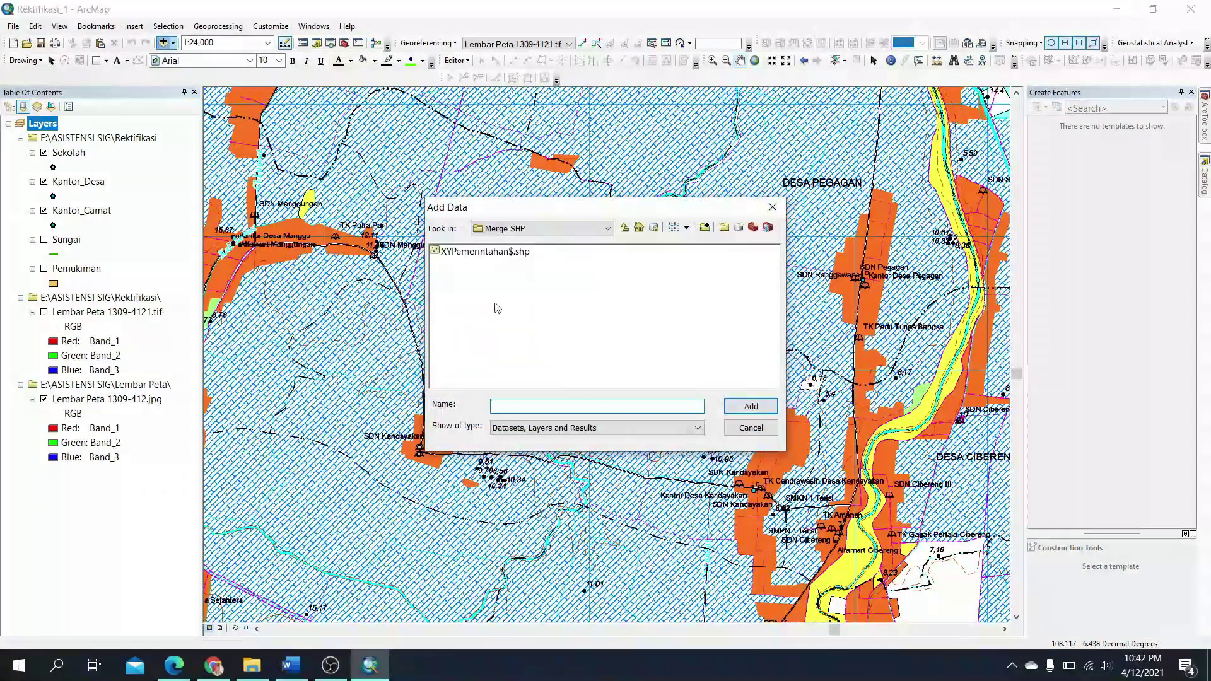
left_click(487, 252)
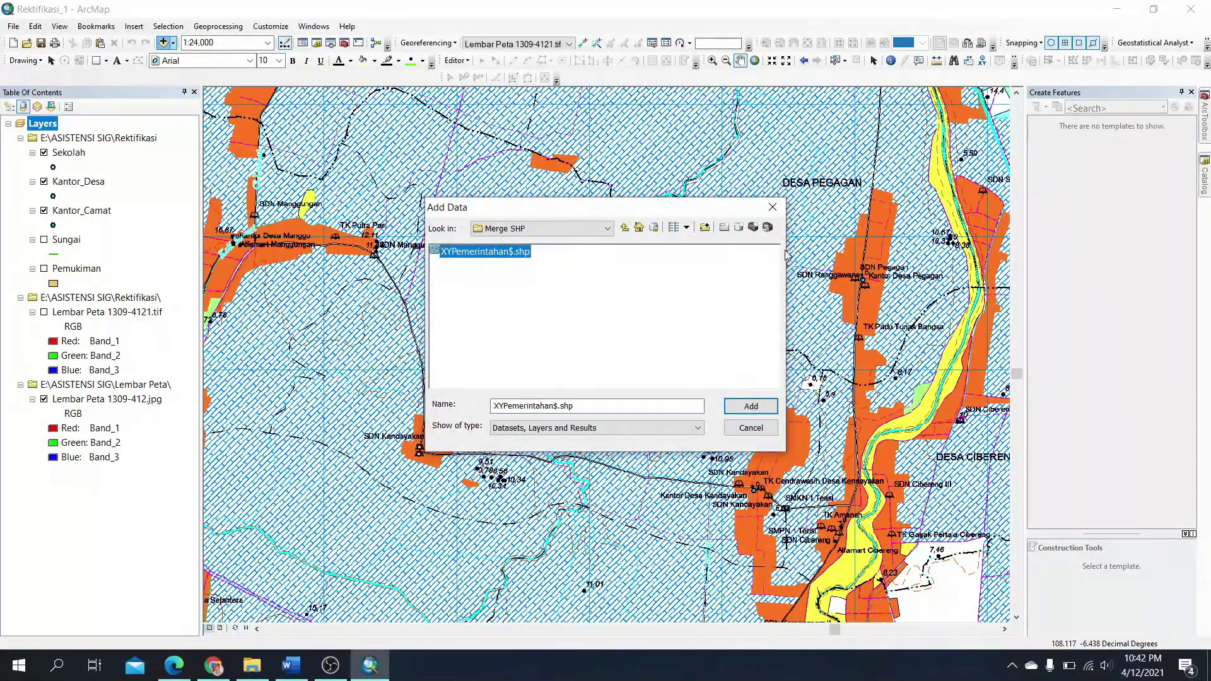
left_click(772, 207)
left_click(163, 42)
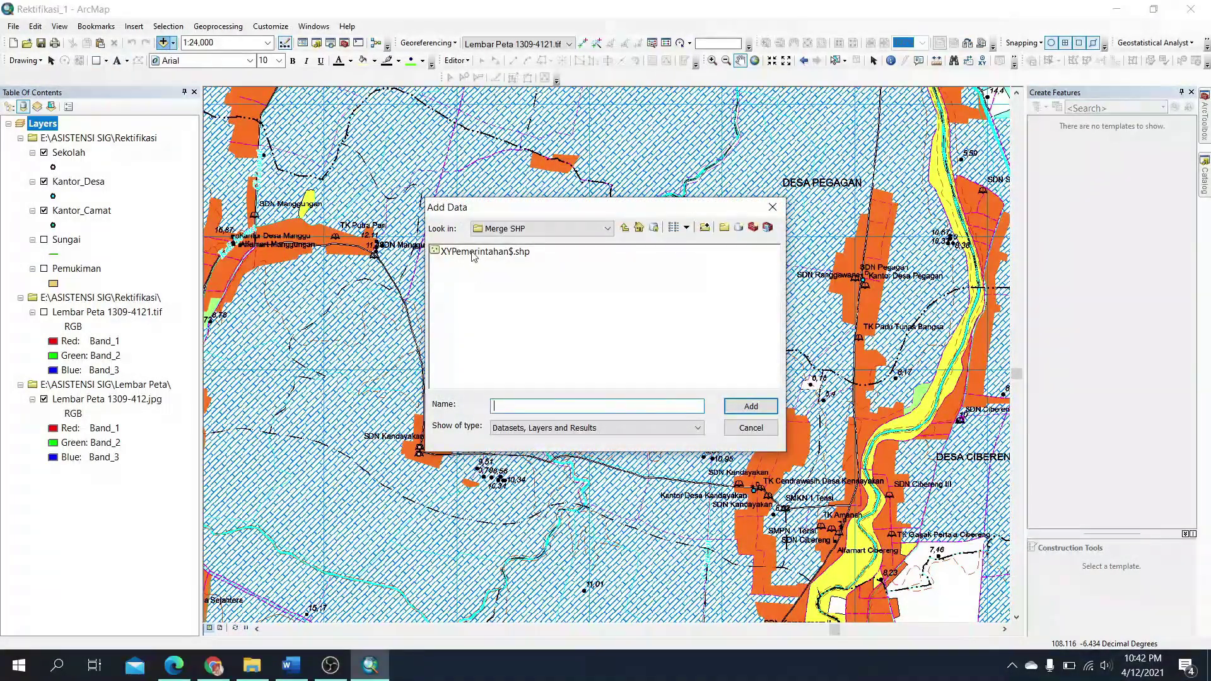
left_click(474, 253)
left_click(749, 404)
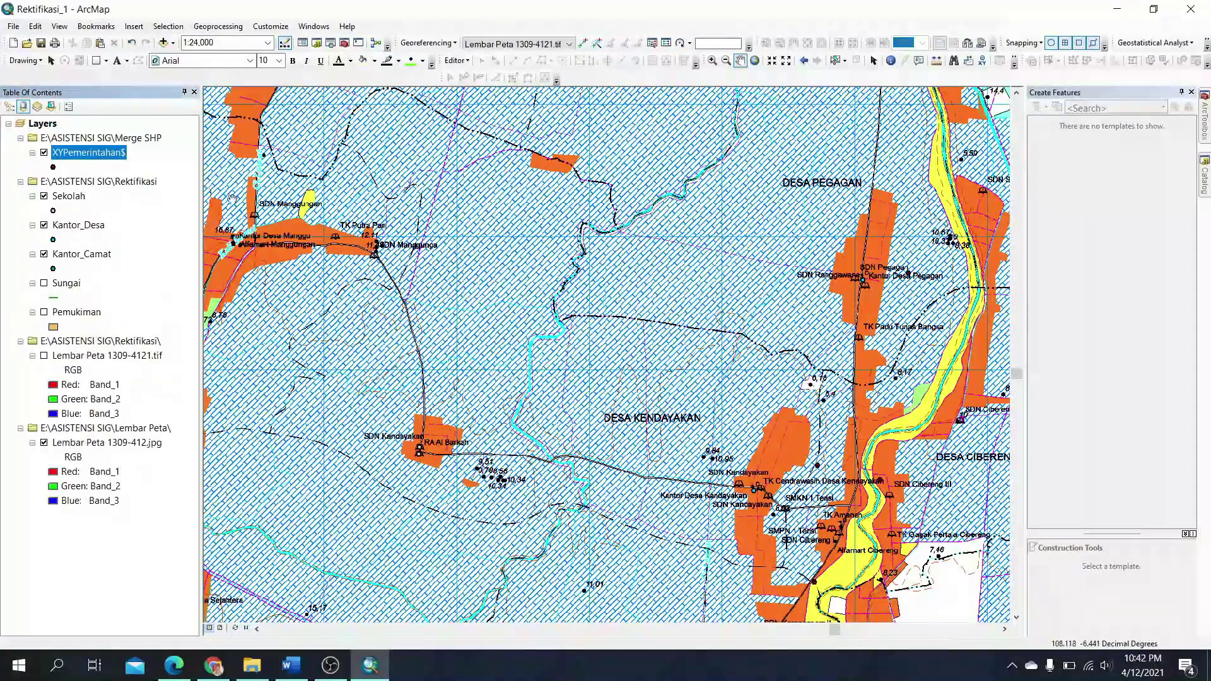
Add the Pemerintahan$ sheet of Kode Unsur Pemerintahan.xls from the connected backup folder to the map.
left_click(163, 44)
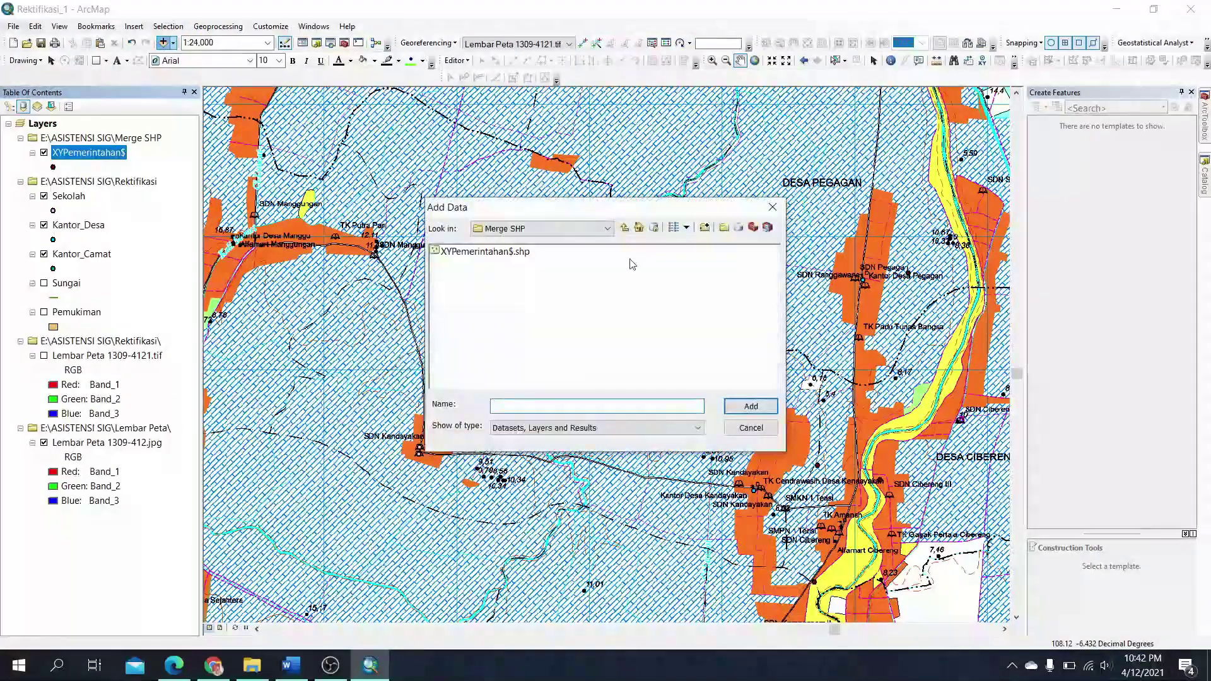
left_click(608, 228)
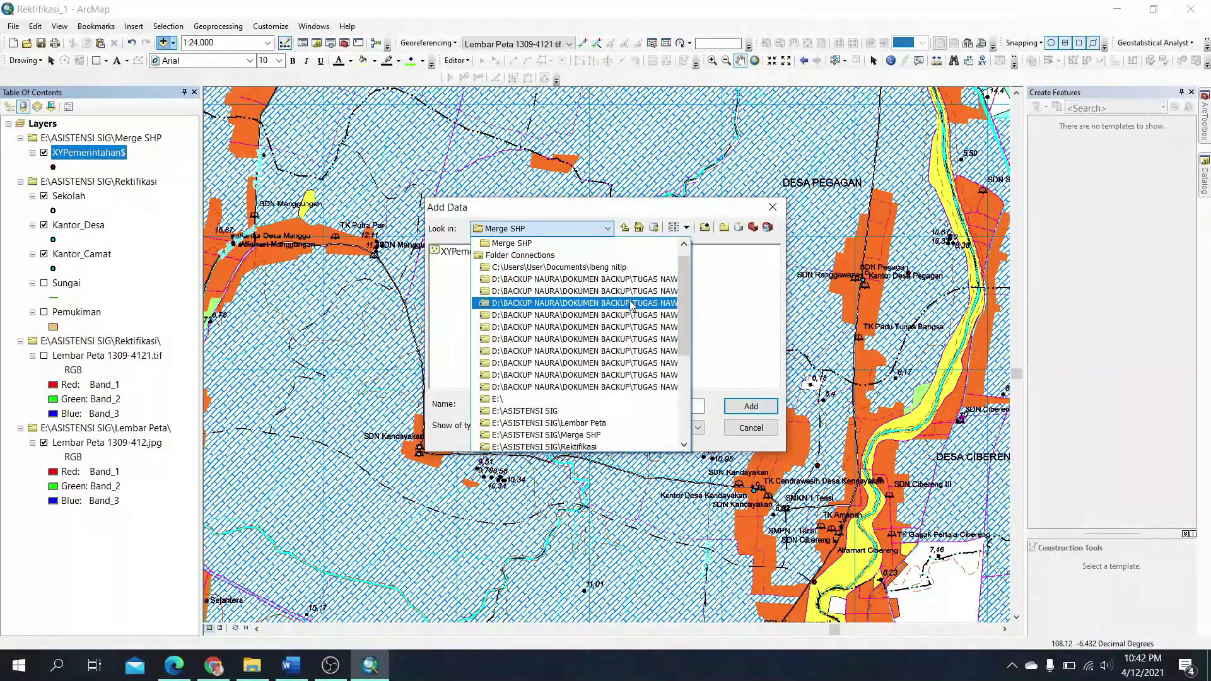
left_click(630, 303)
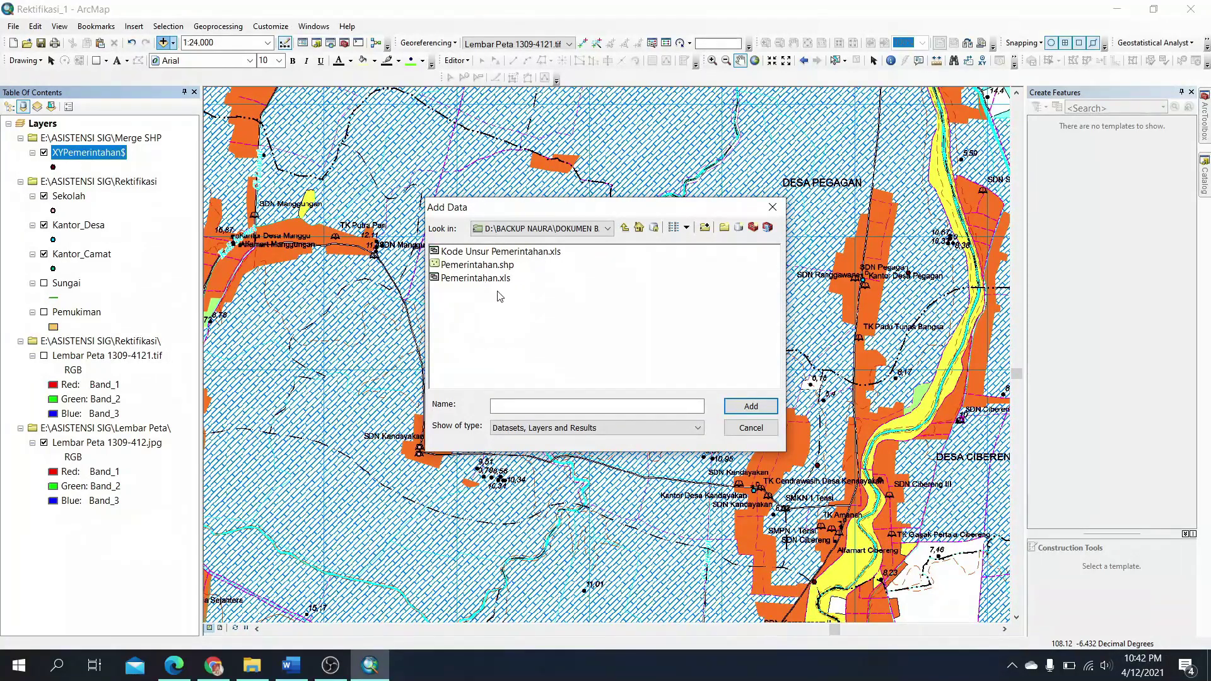
left_click(468, 252)
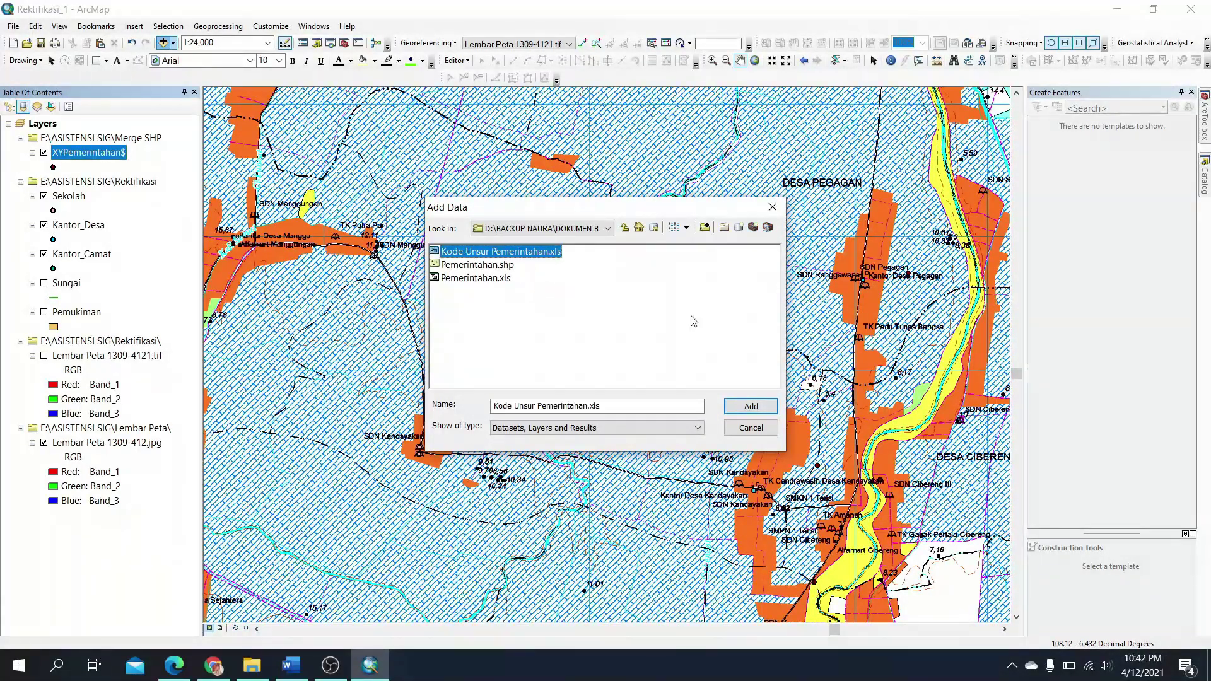
left_click(750, 407)
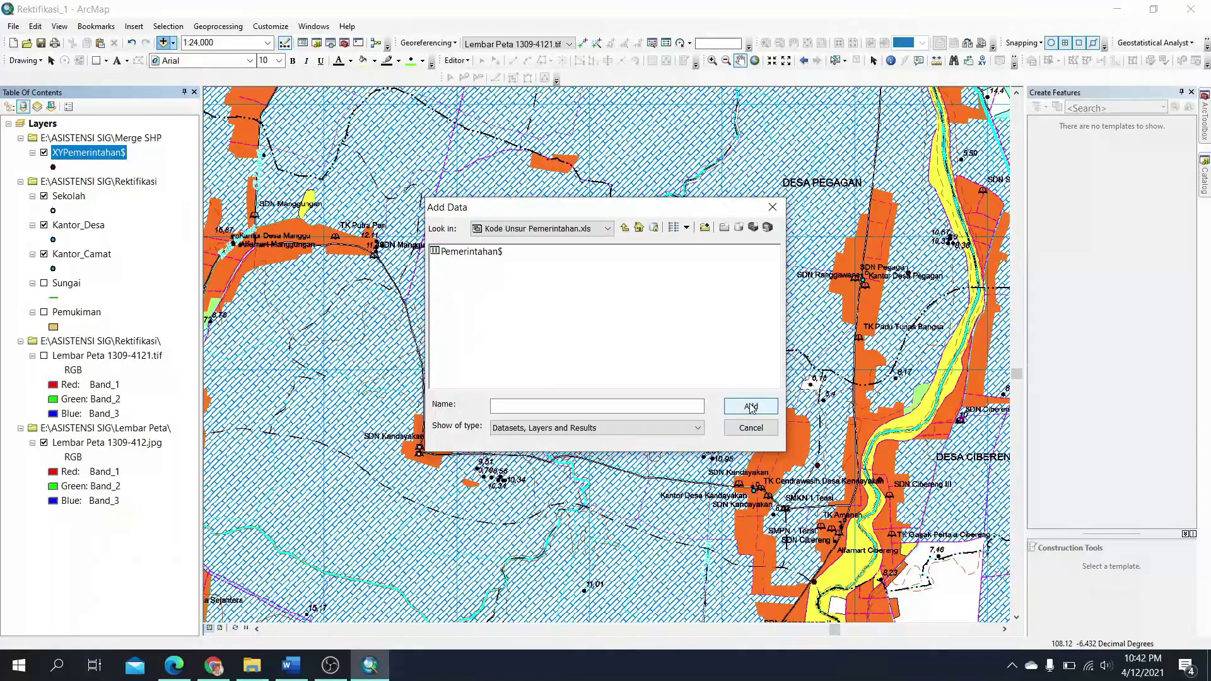
left_click(495, 253)
left_click(750, 407)
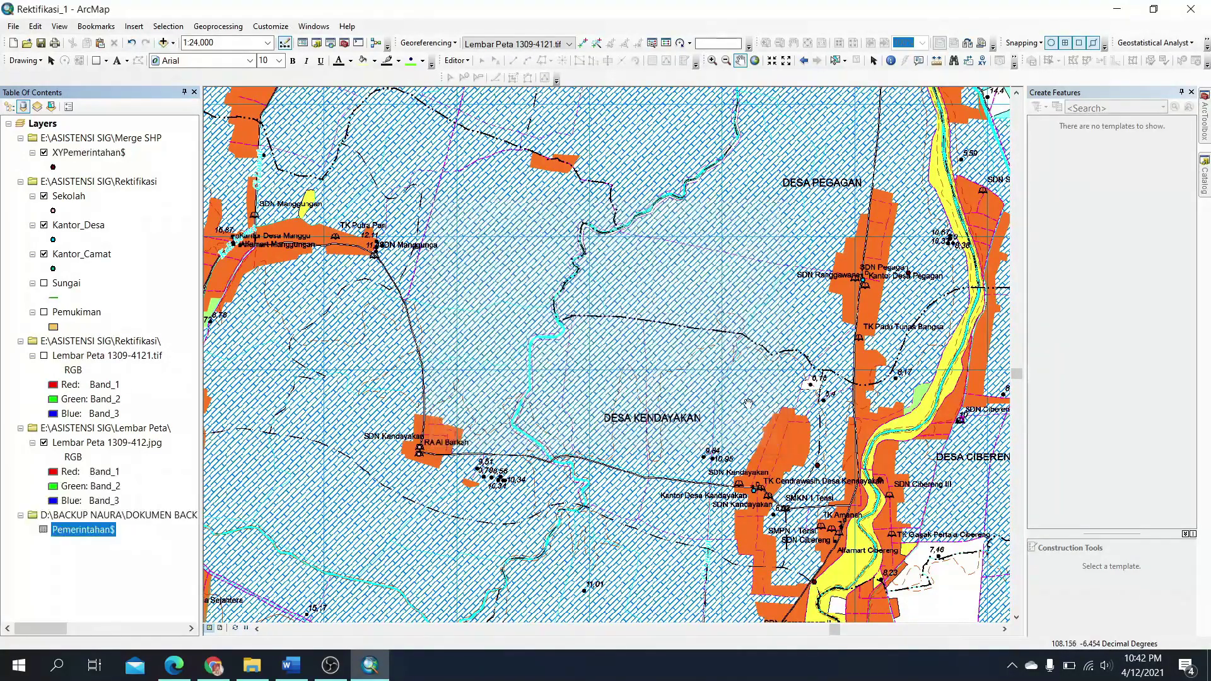
left_click(137, 543)
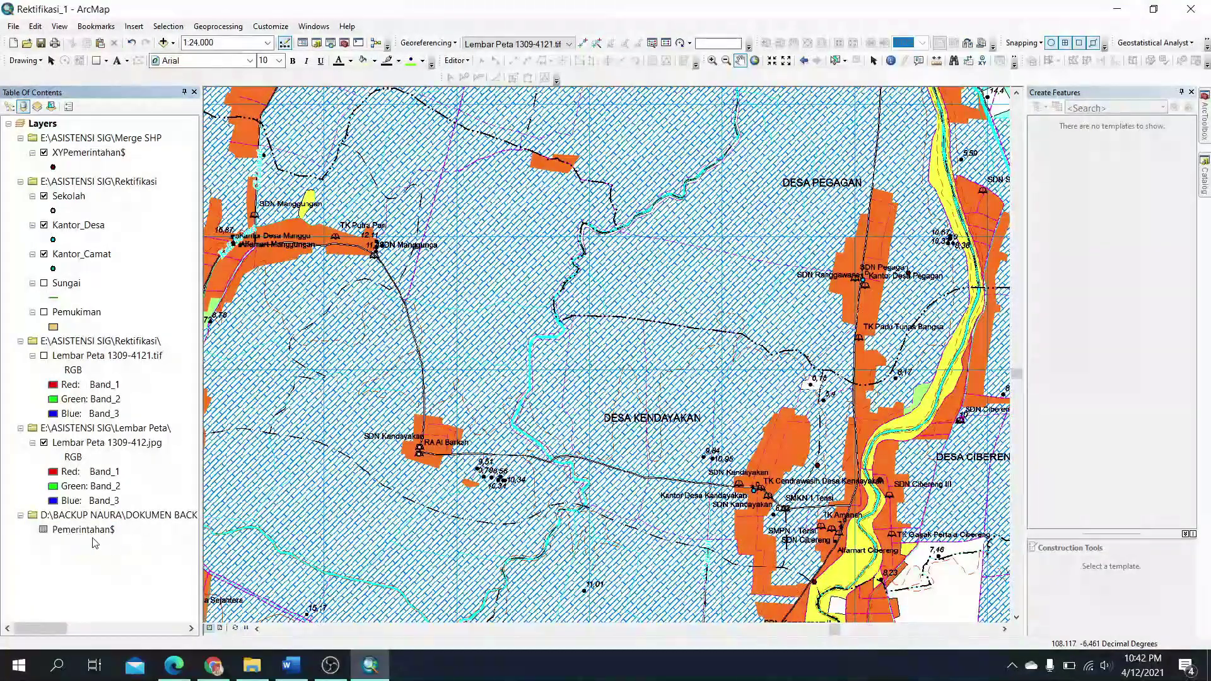
Open the added Pemerintahan$ table, examine its REMARK and KODEUNSUR columns, and close it.
left_click(88, 532)
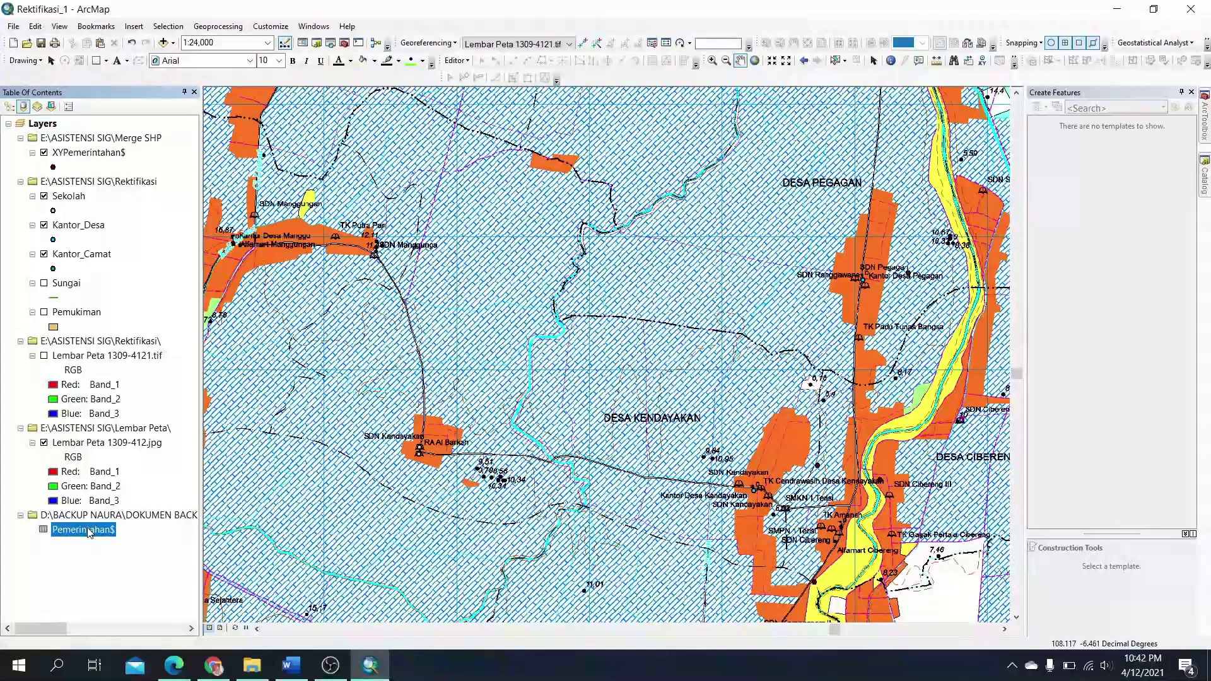
right_click(89, 533)
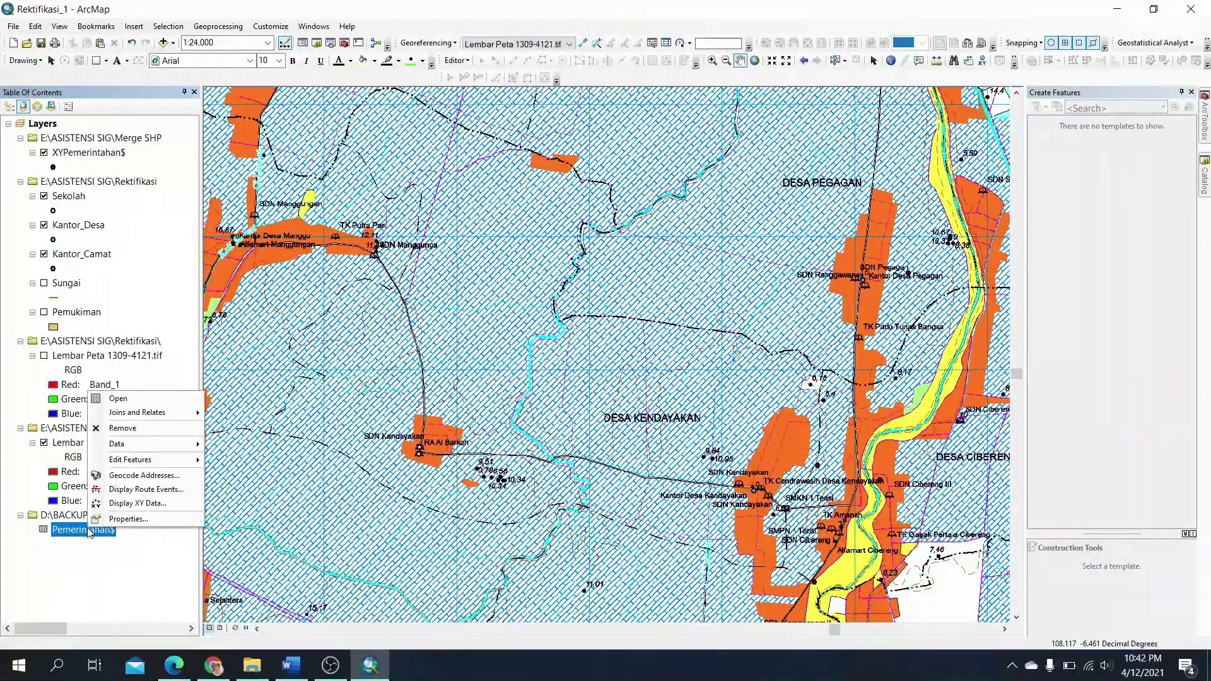
left_click(131, 401)
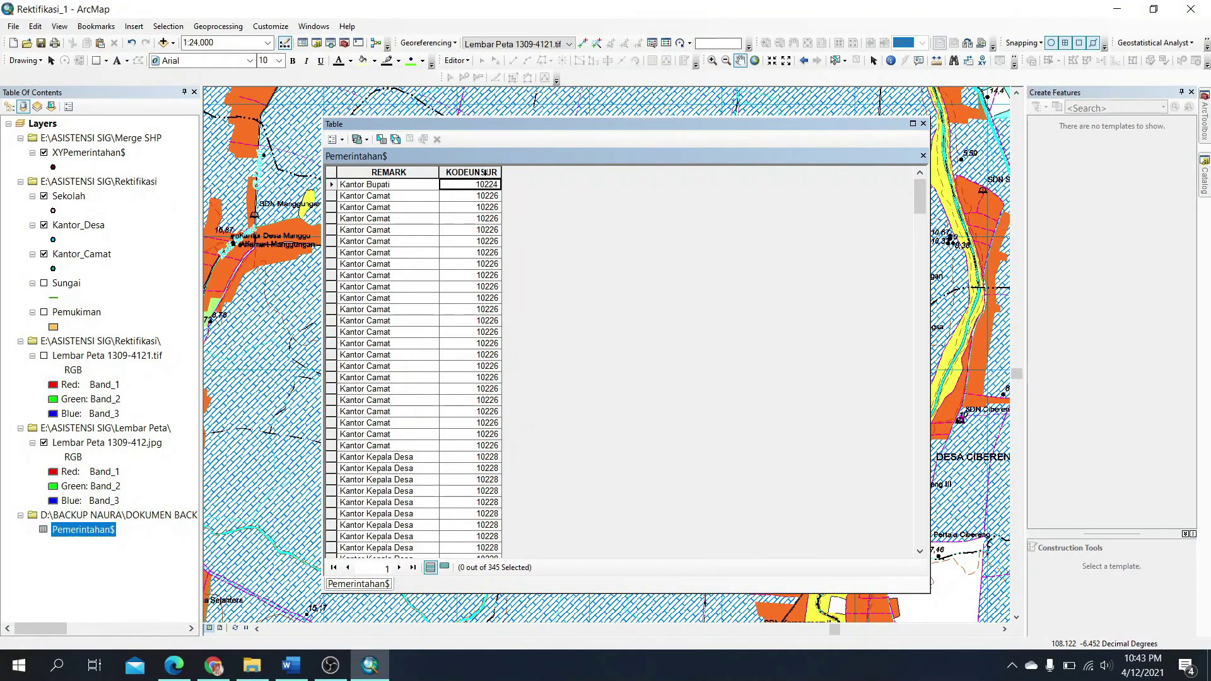
scroll(618, 266, "down", 7)
left_click_drag(920, 218, 923, 143)
left_click(923, 124)
Examine the fields in the attribute table of the XYPemerintahan$ layer and close it.
left_click(88, 153)
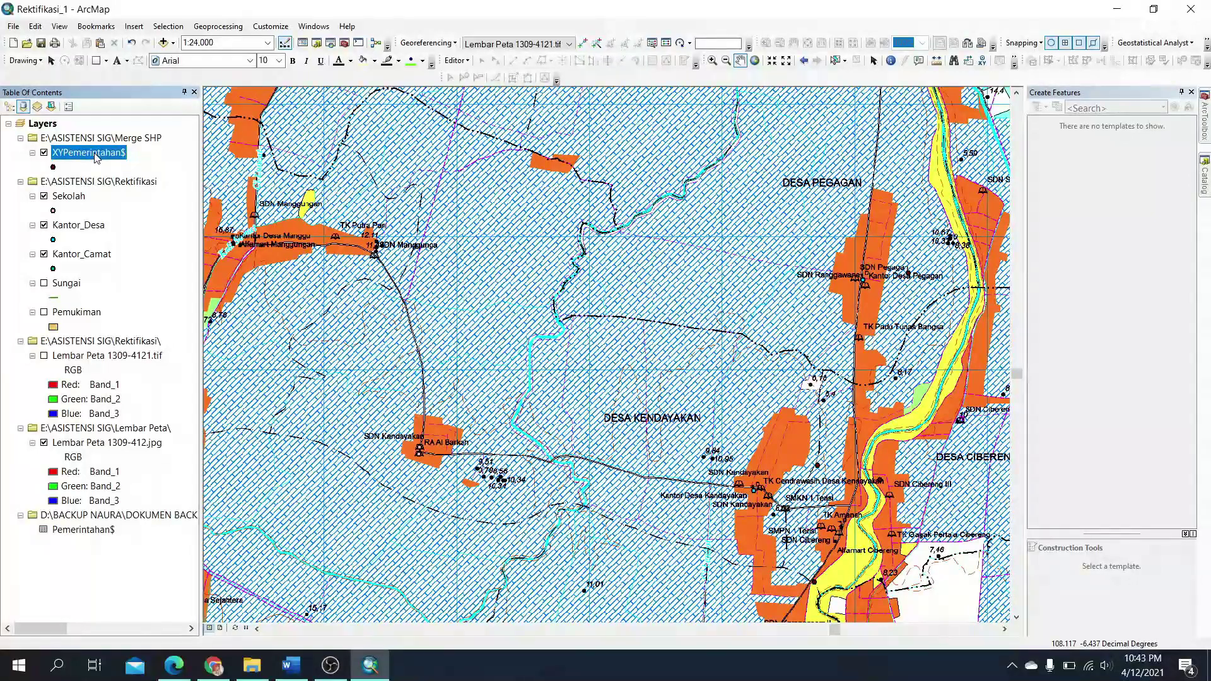
right_click(96, 158)
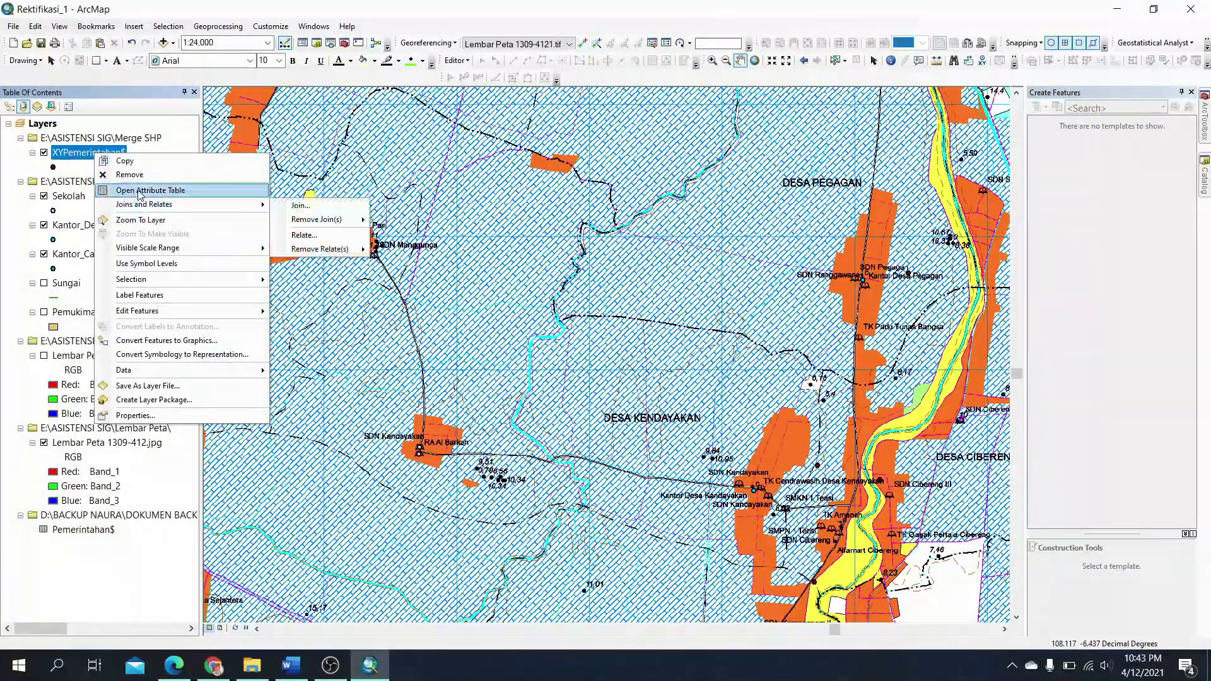
left_click(137, 190)
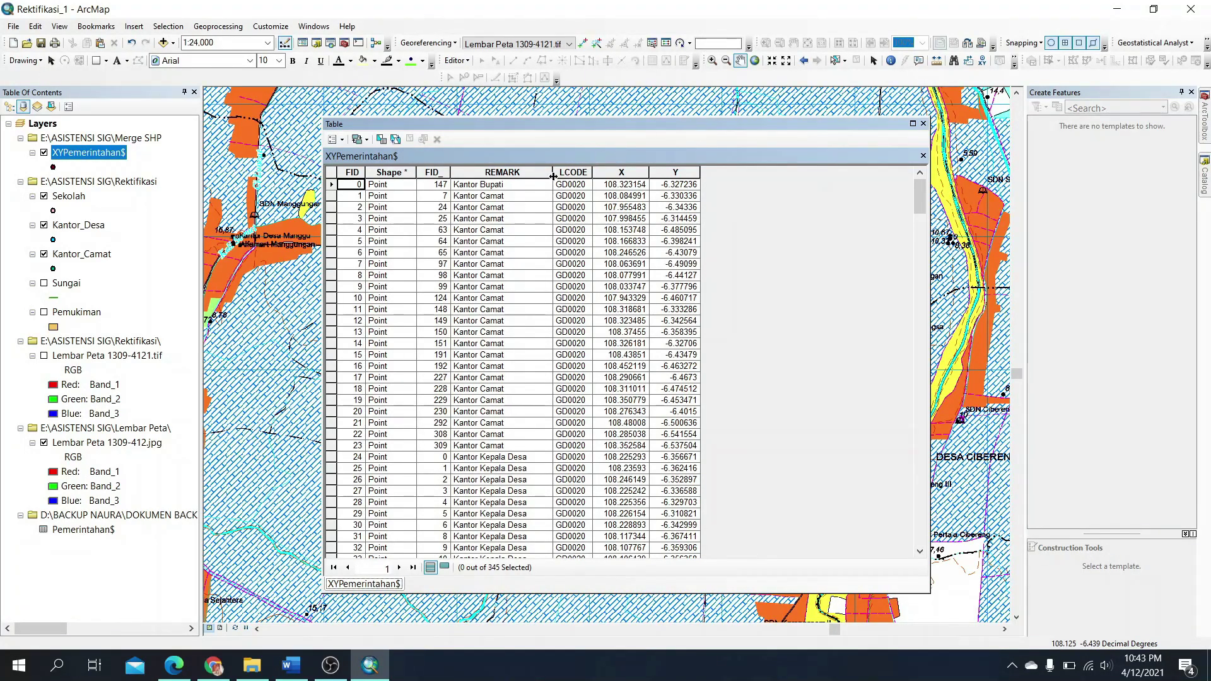
left_click(923, 124)
Set up an attribute join from the Pemerintahan$ table to the XYPemerintahan$ layer, matching on the REMARK field in both.
left_click(95, 226)
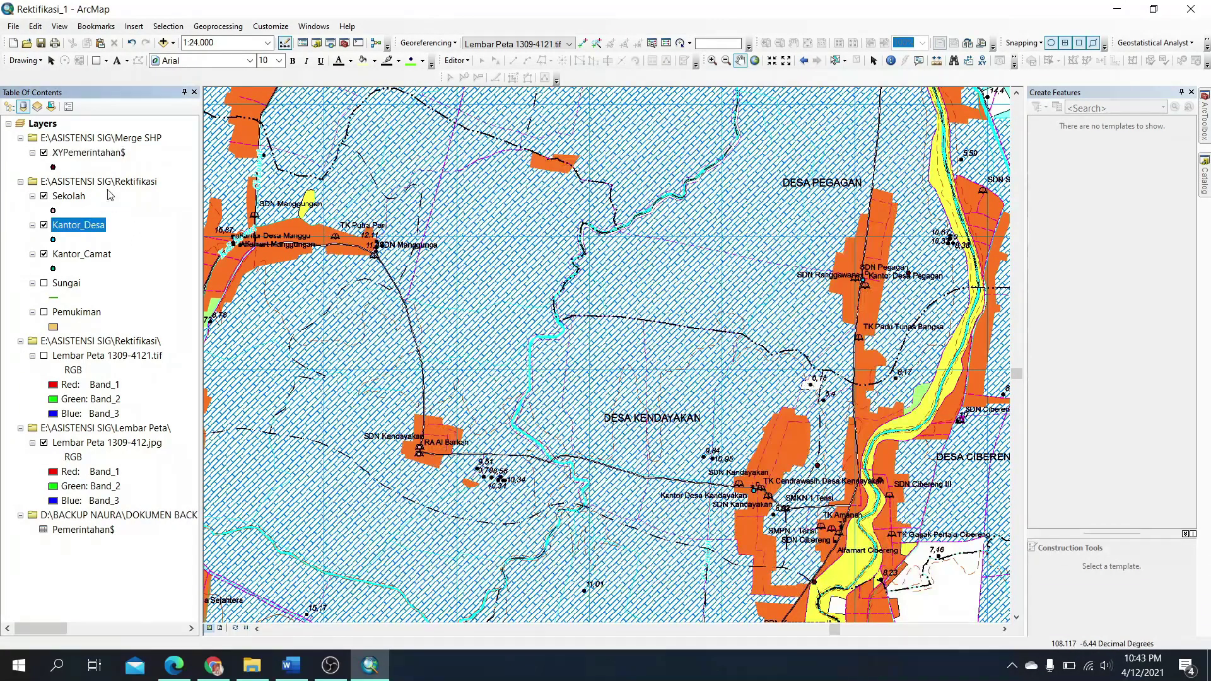
left_click(89, 155)
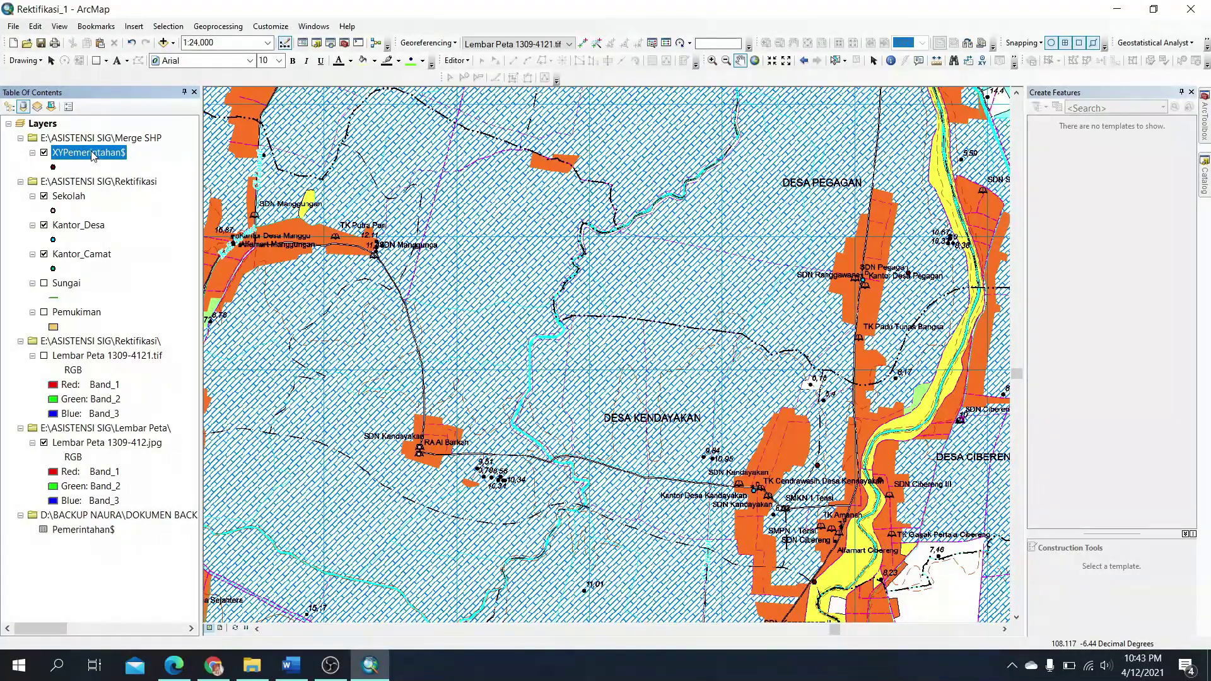
right_click(93, 155)
mouse_move(127, 203)
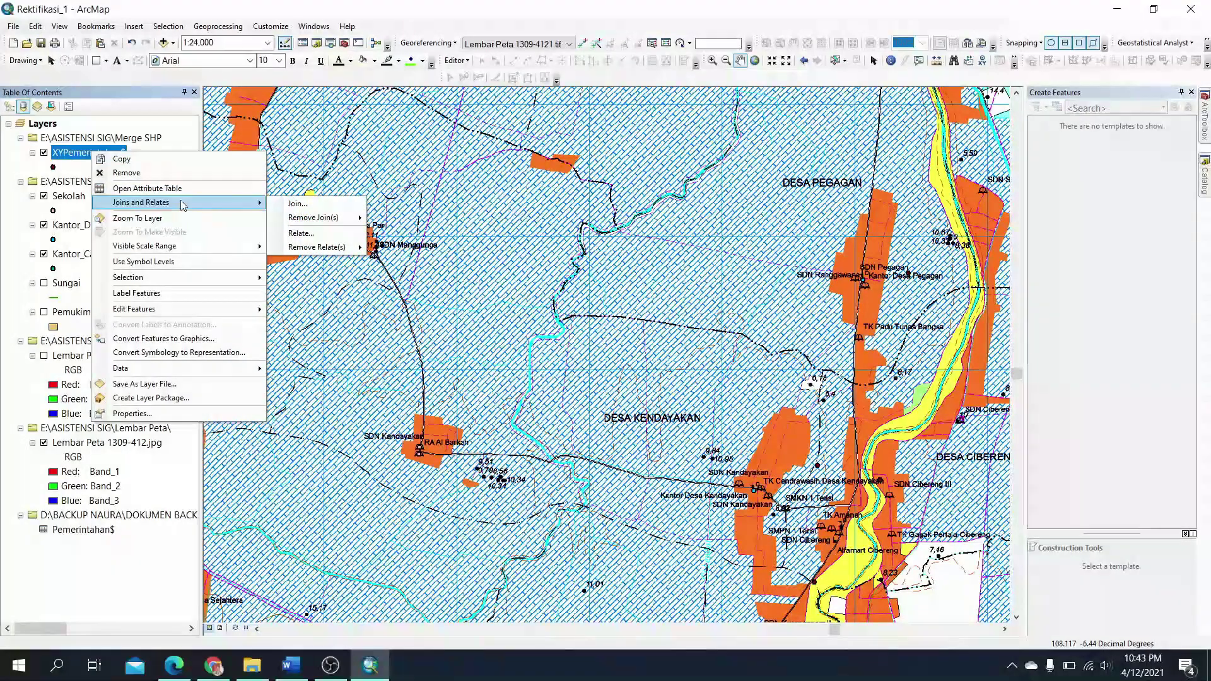
left_click(282, 203)
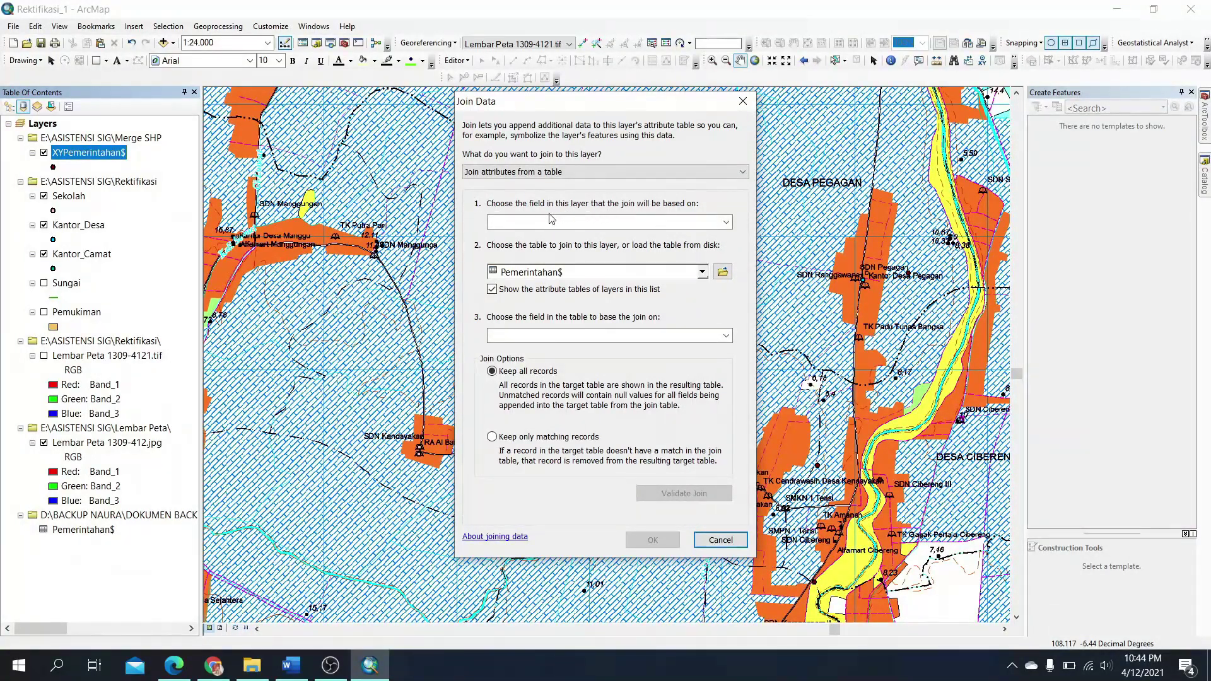
left_click(704, 221)
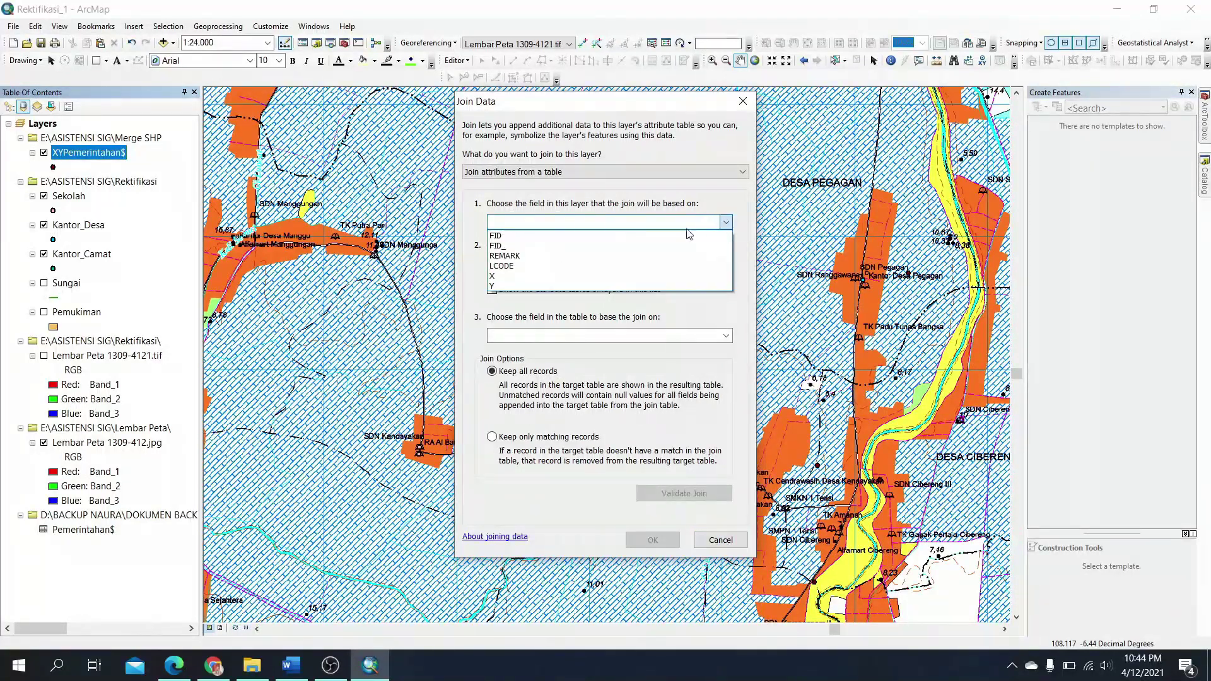
left_click(506, 256)
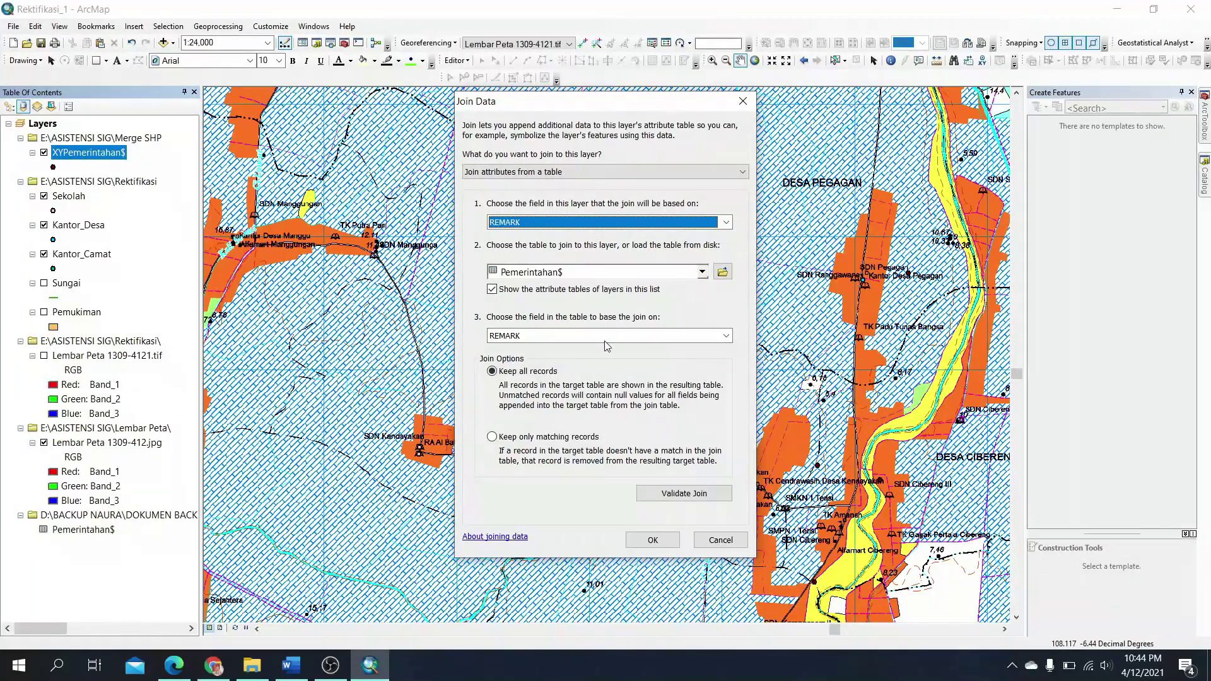
Validate the join and apply it with all records kept.
left_click(711, 498)
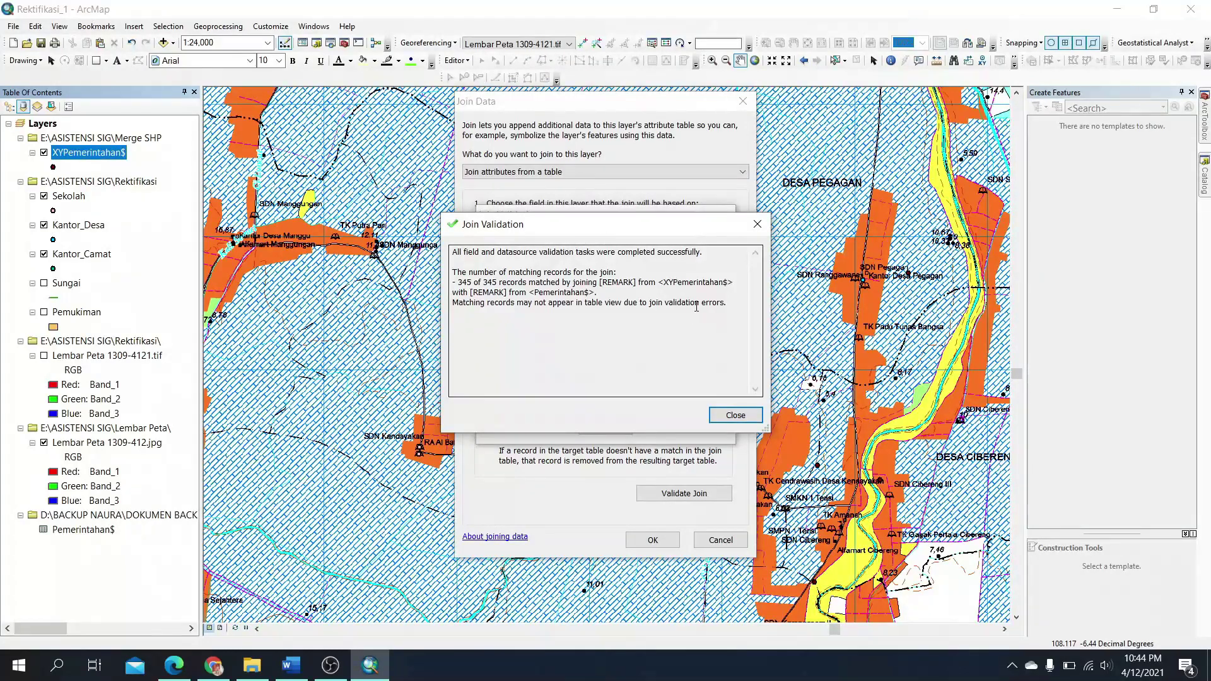
left_click(736, 415)
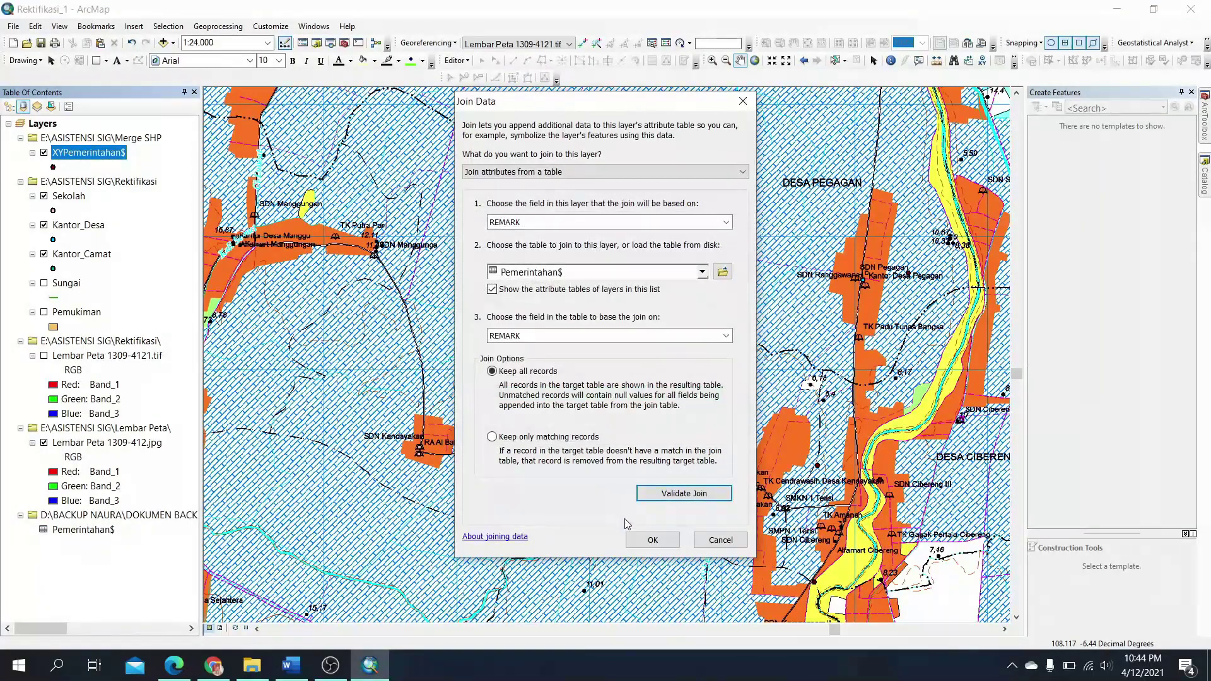
left_click(647, 539)
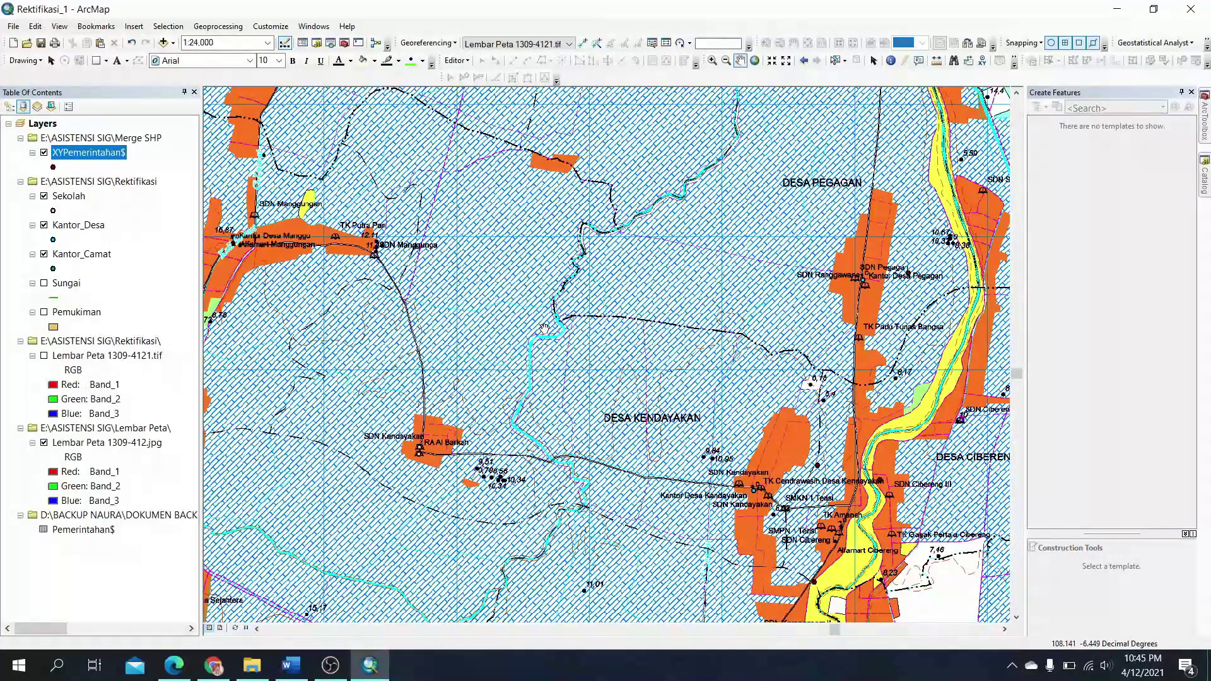
Examine the joined REMARK and KODEUNSUR columns in the XYPemerintahan$ attribute table and close it.
right_click(86, 157)
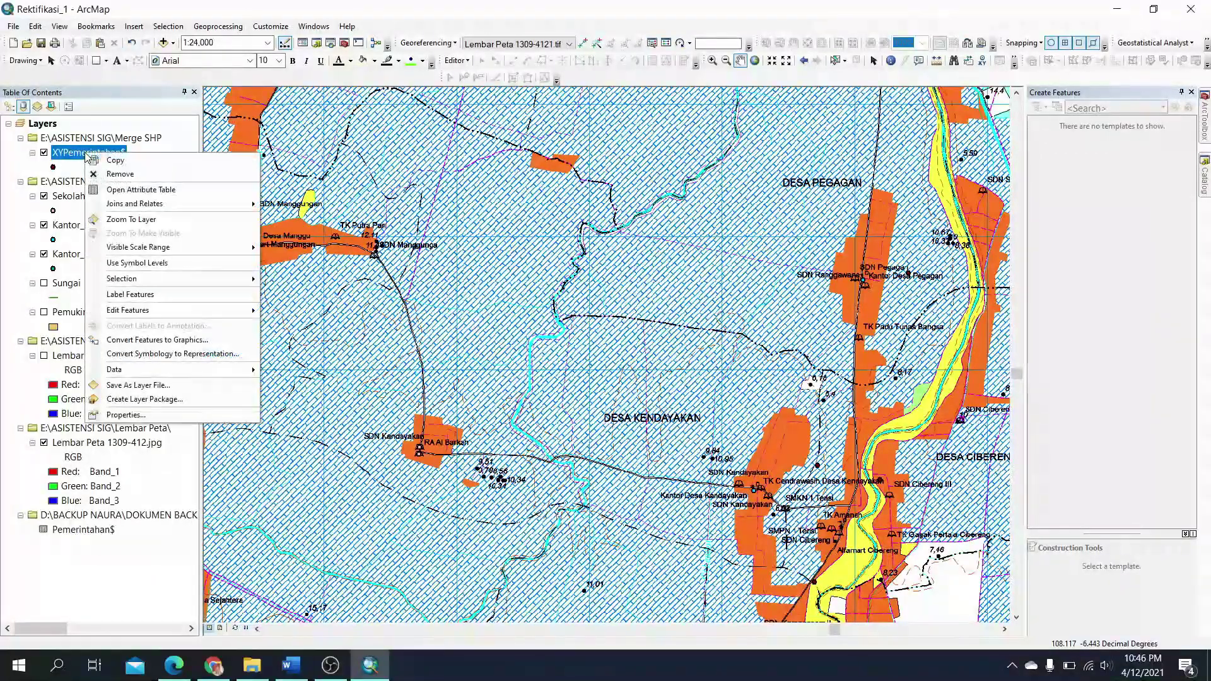
left_click(128, 191)
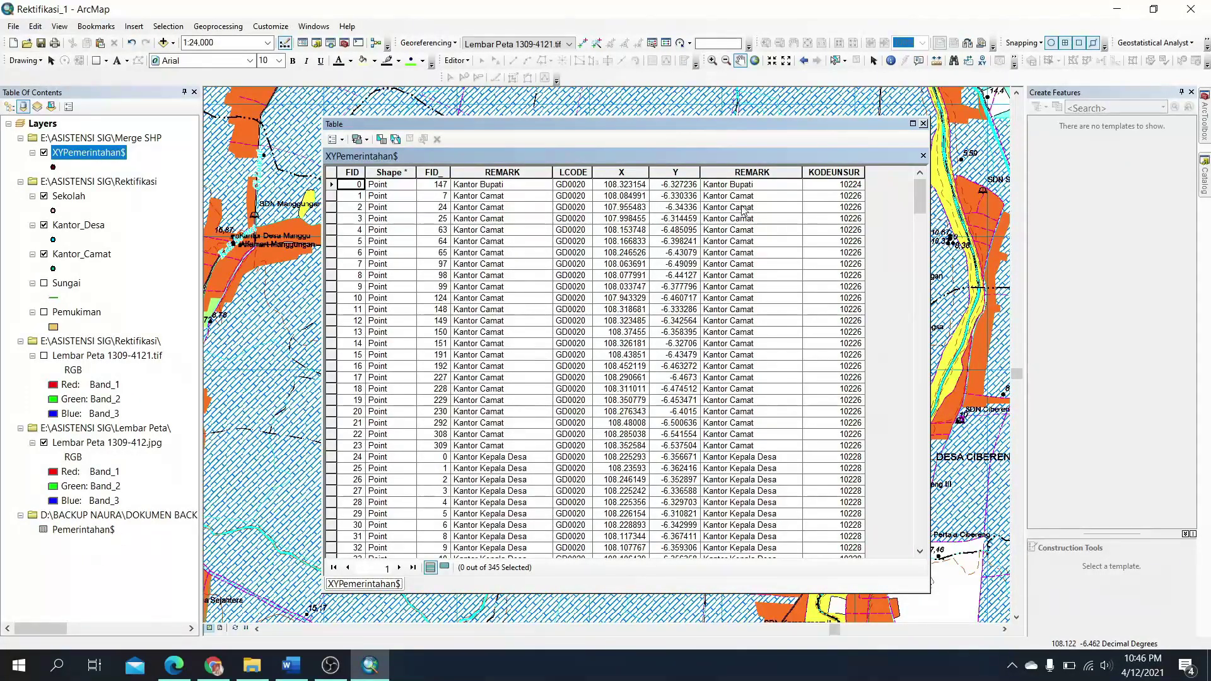
left_click(756, 172)
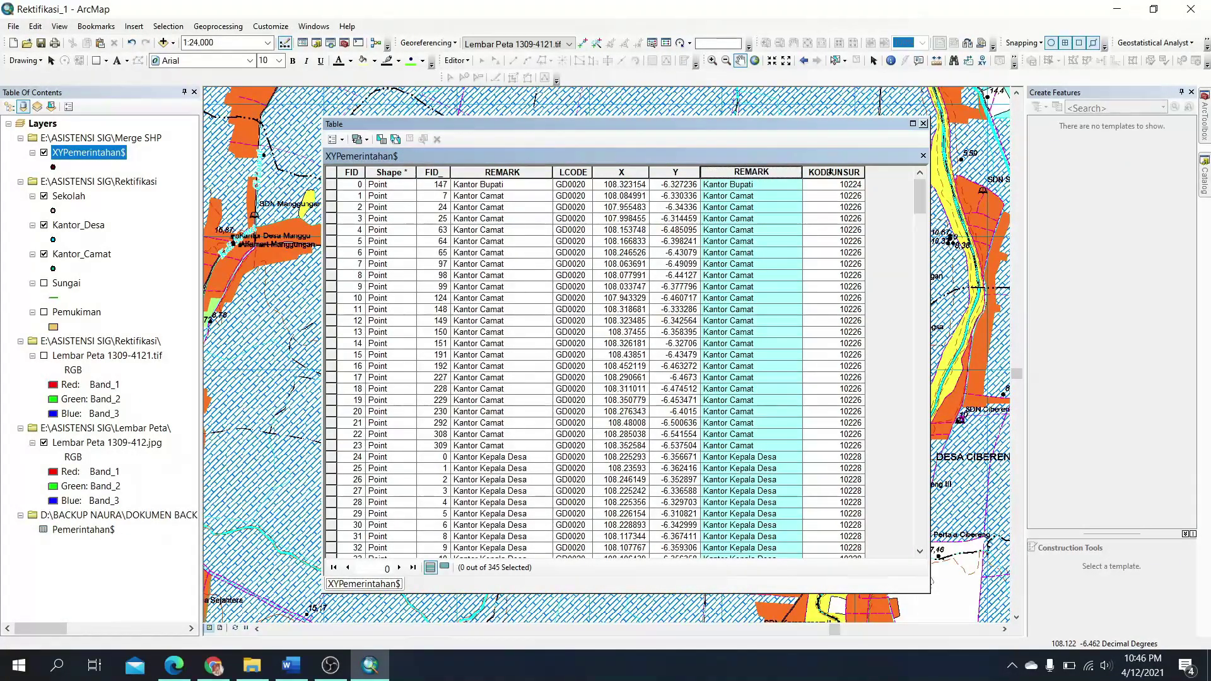
left_click(829, 171)
left_click(767, 172)
left_click(924, 123)
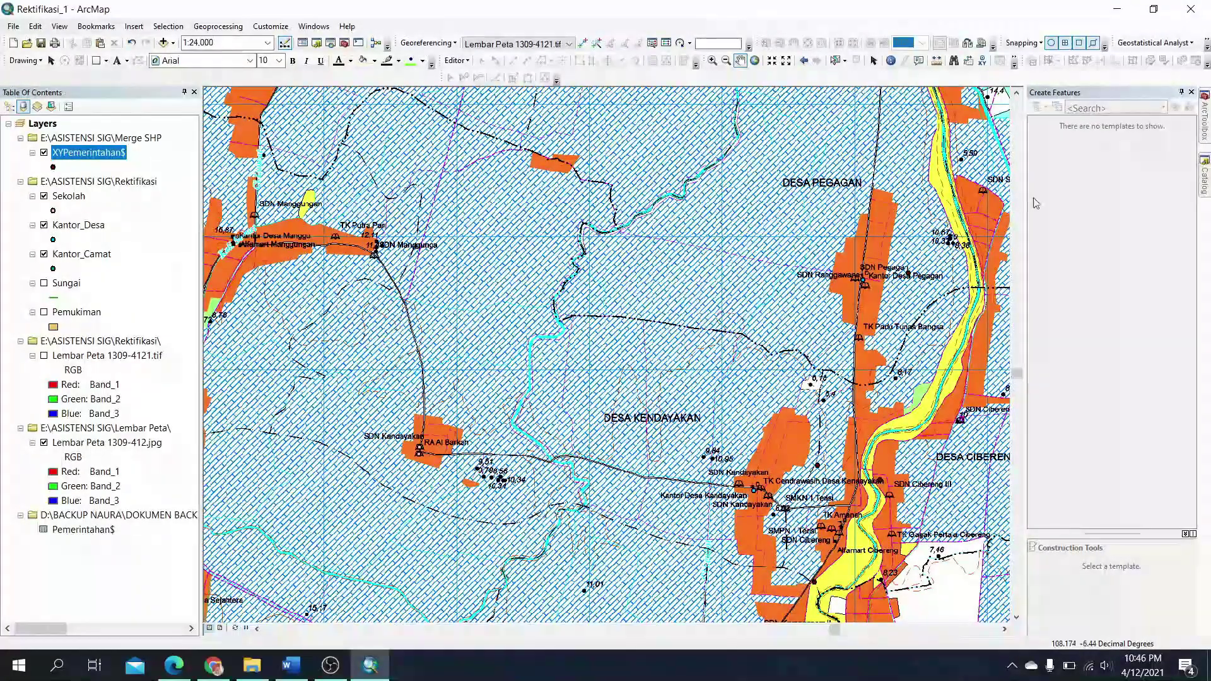
Start the Merge tool from the General data management tools and add Kantor_Desa and Kantor_Camat as input datasets.
left_click(1204, 120)
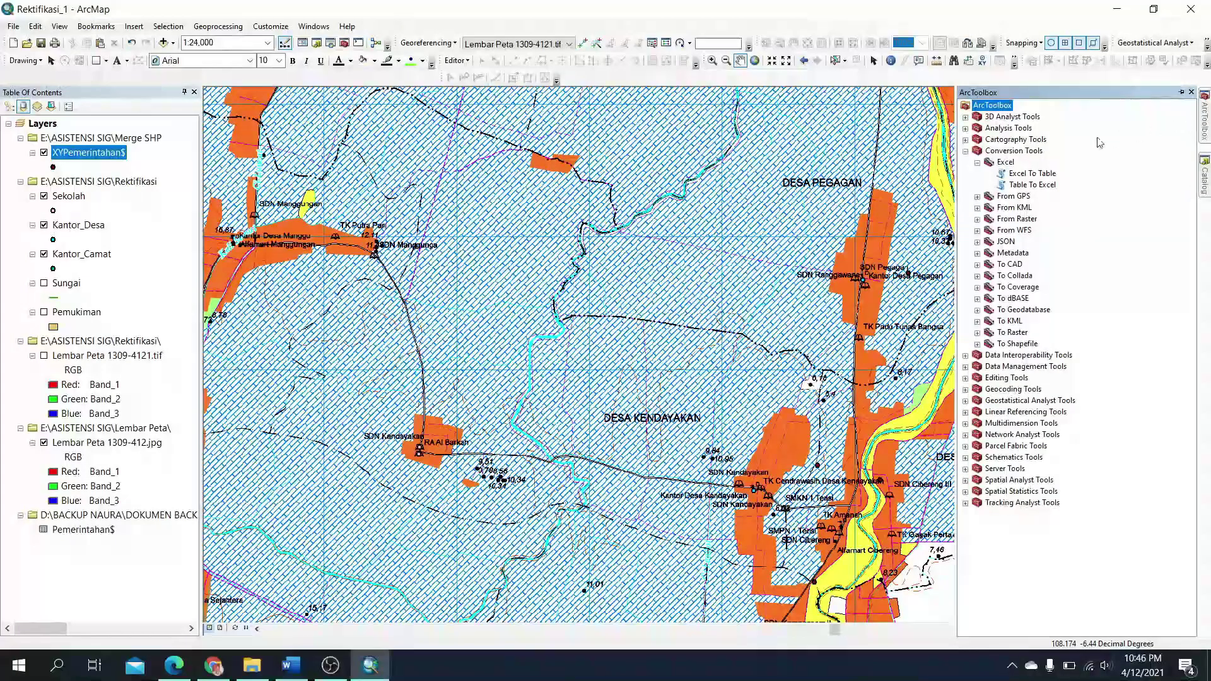
left_click(965, 151)
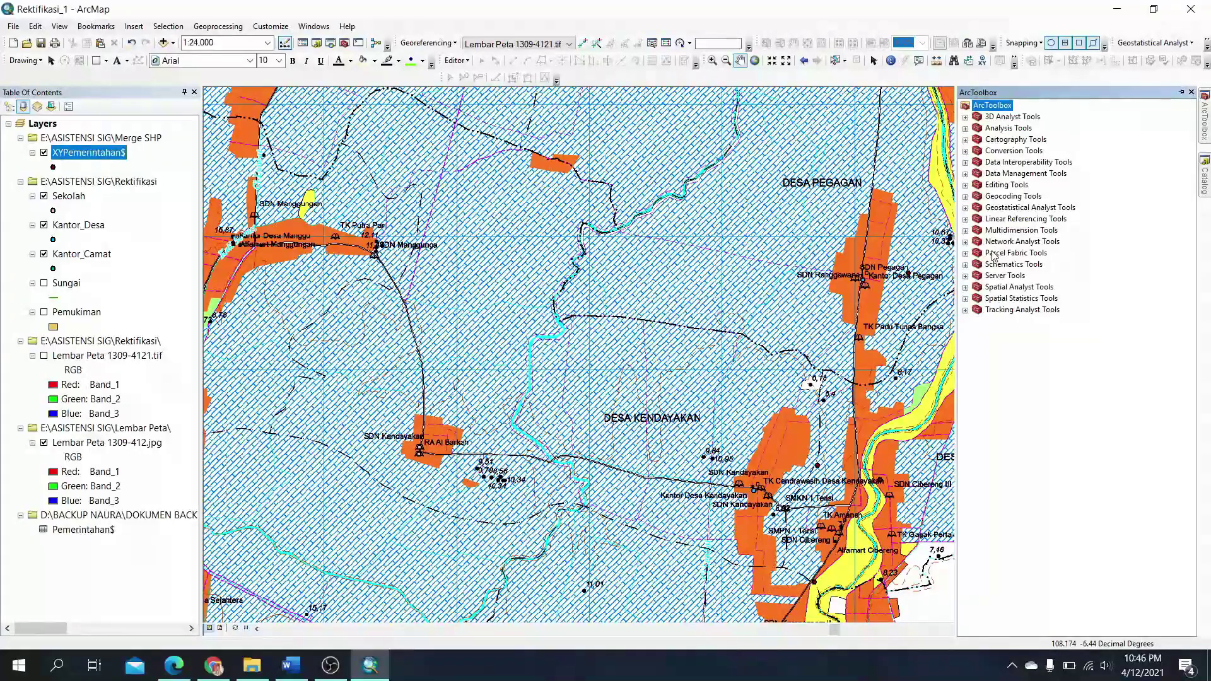
left_click(966, 174)
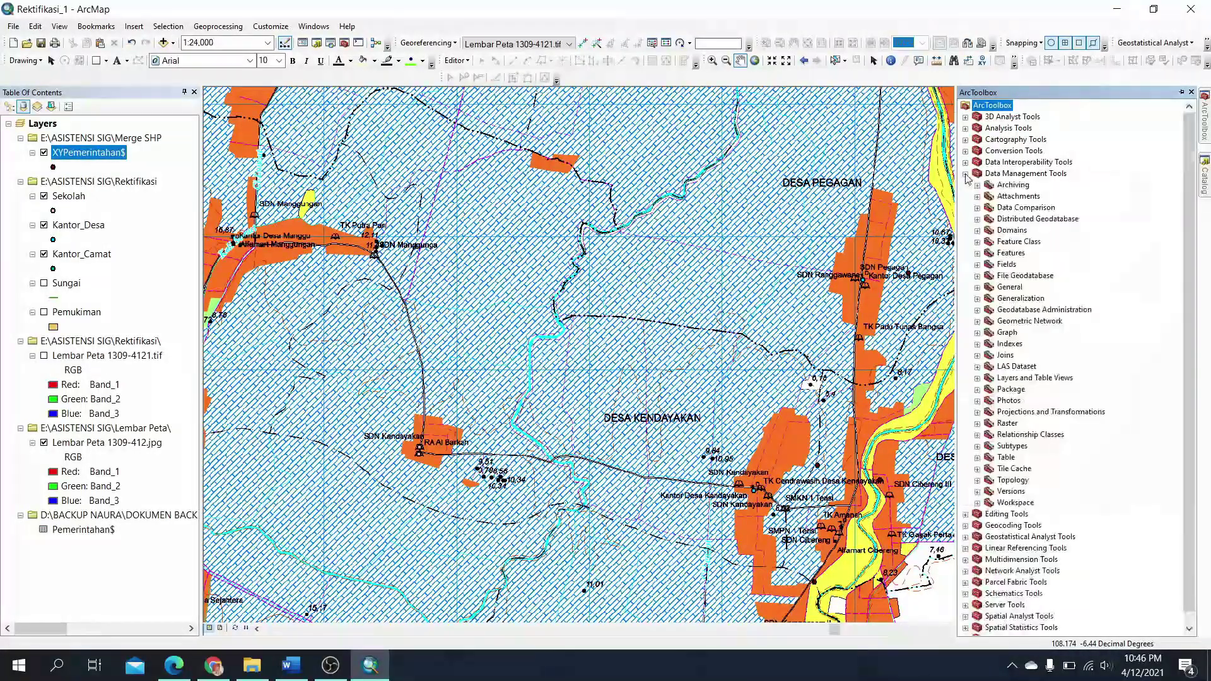
left_click(977, 287)
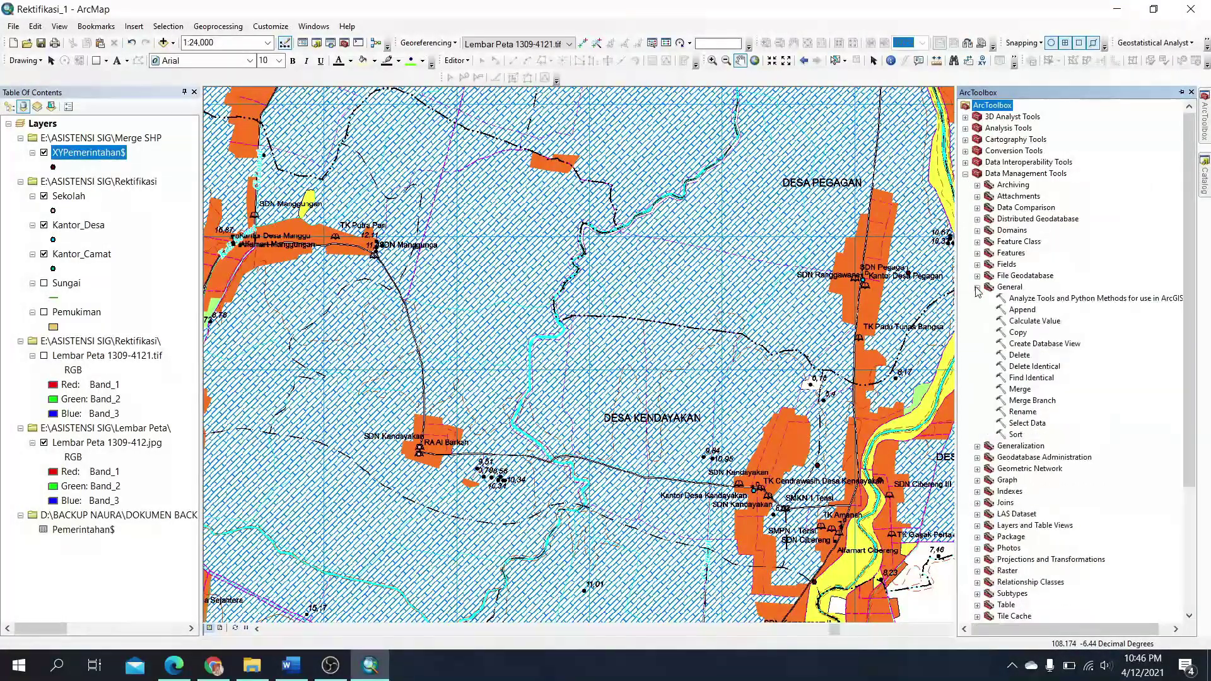
double_click(1021, 389)
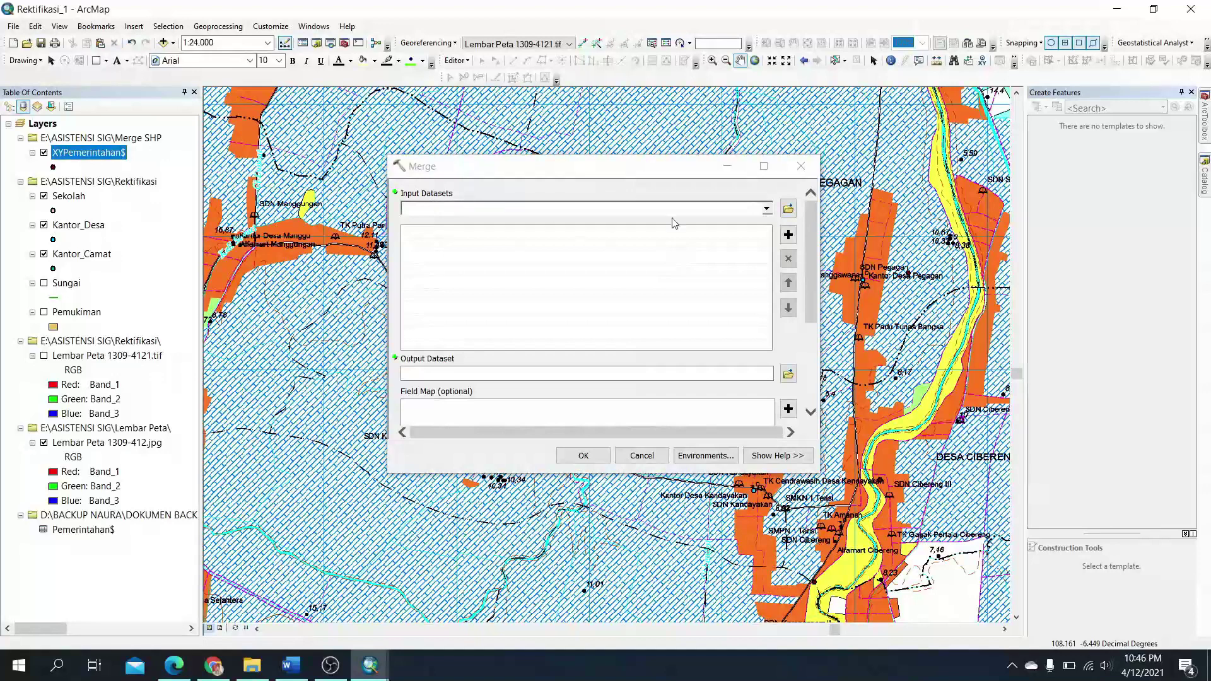
left_click(766, 208)
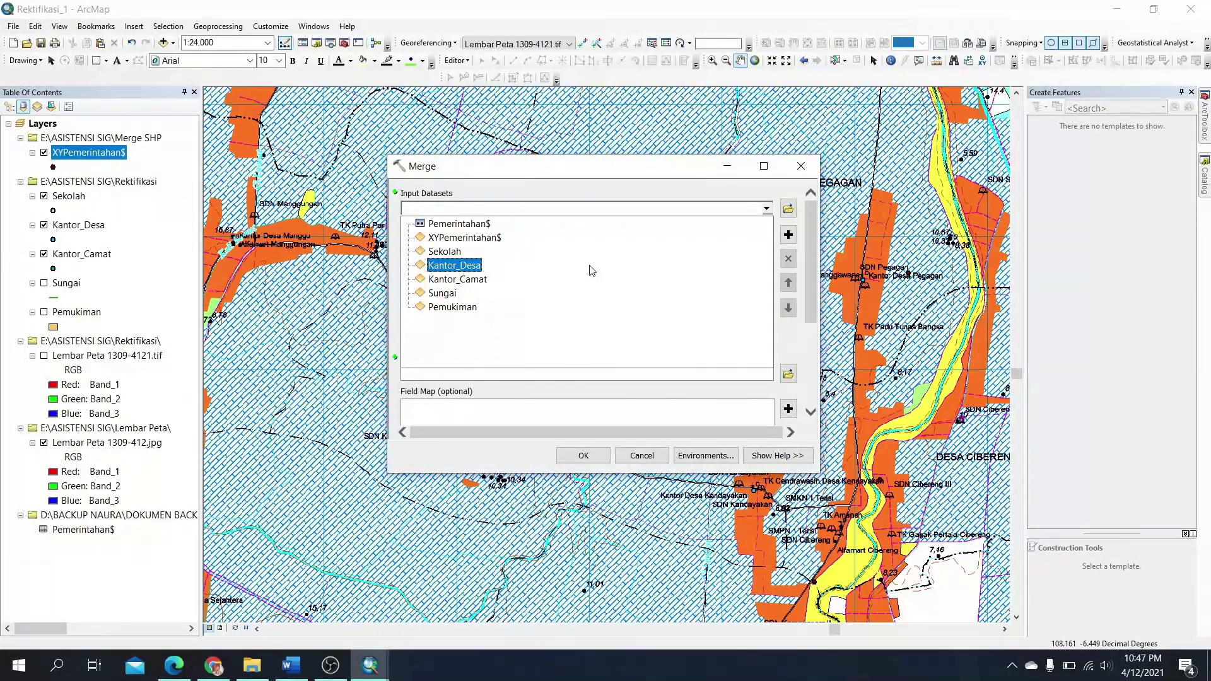
left_click(472, 270)
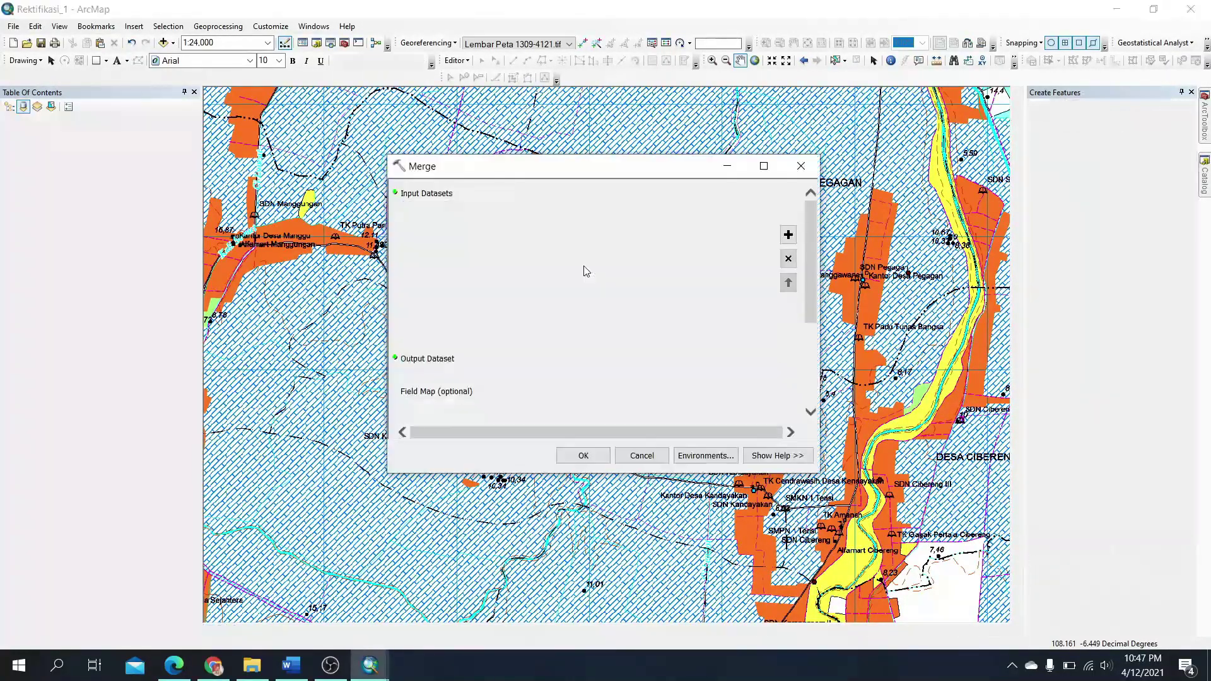
left_click(765, 209)
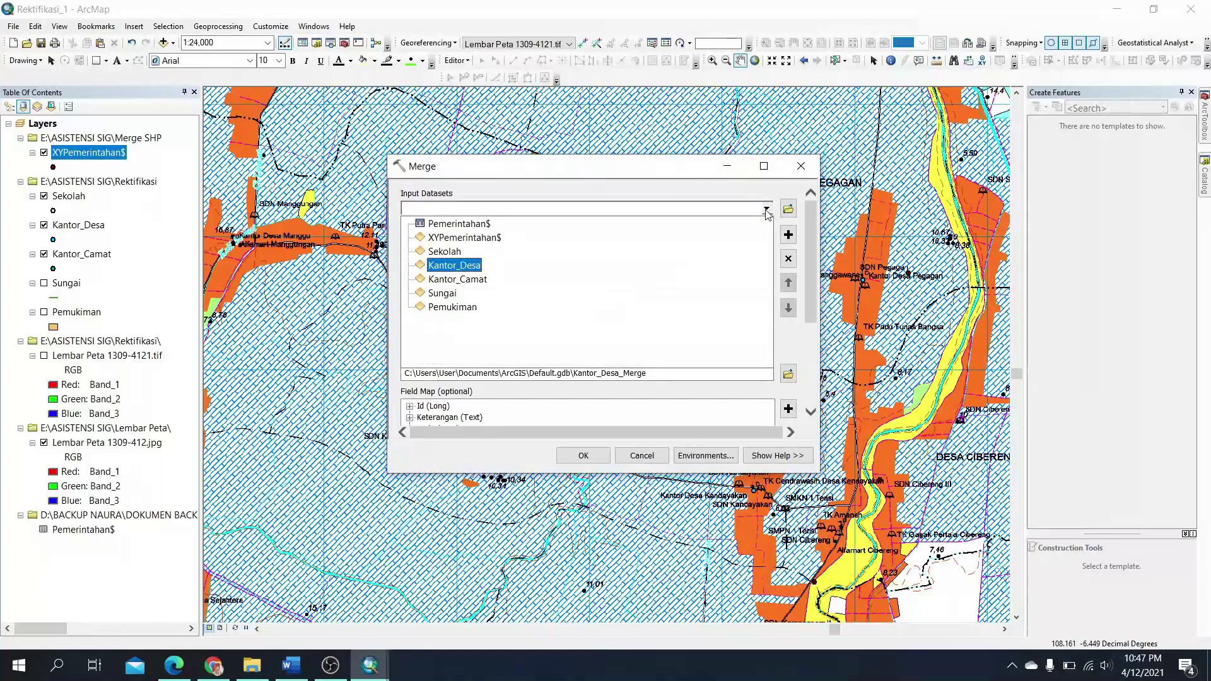
left_click(481, 284)
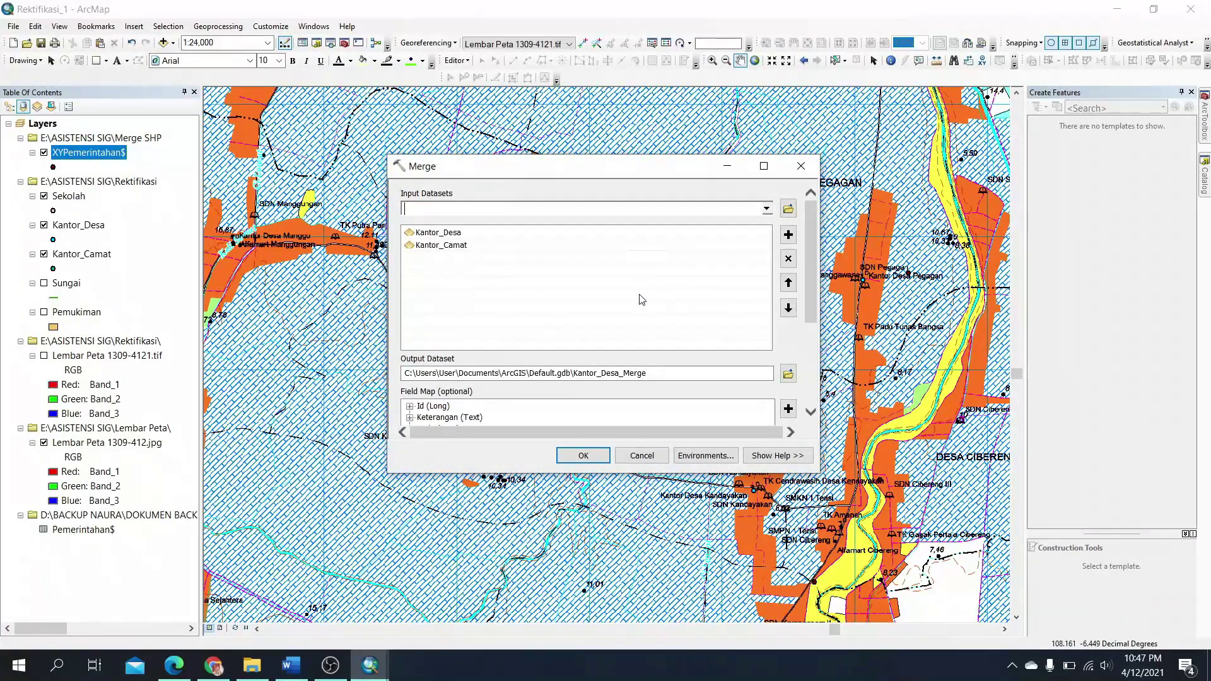
Set the merge output to Merge_Shp in the Merge SHP folder and run the merge.
left_click(788, 375)
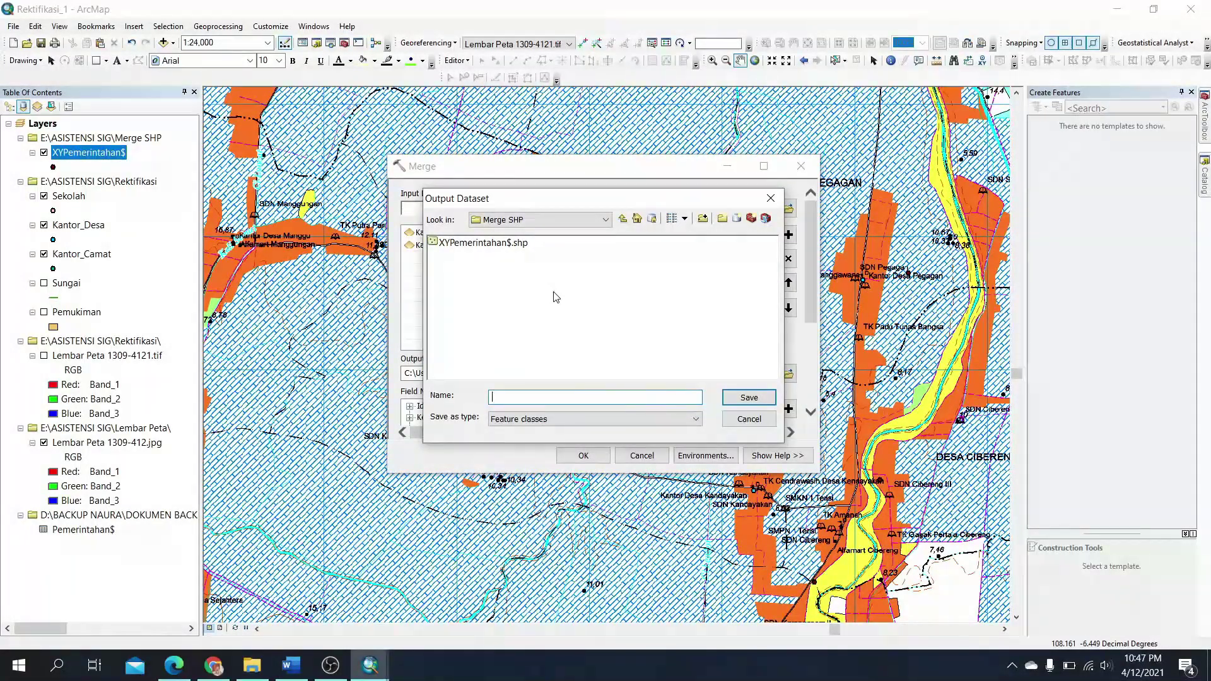
type("Merge_Shp")
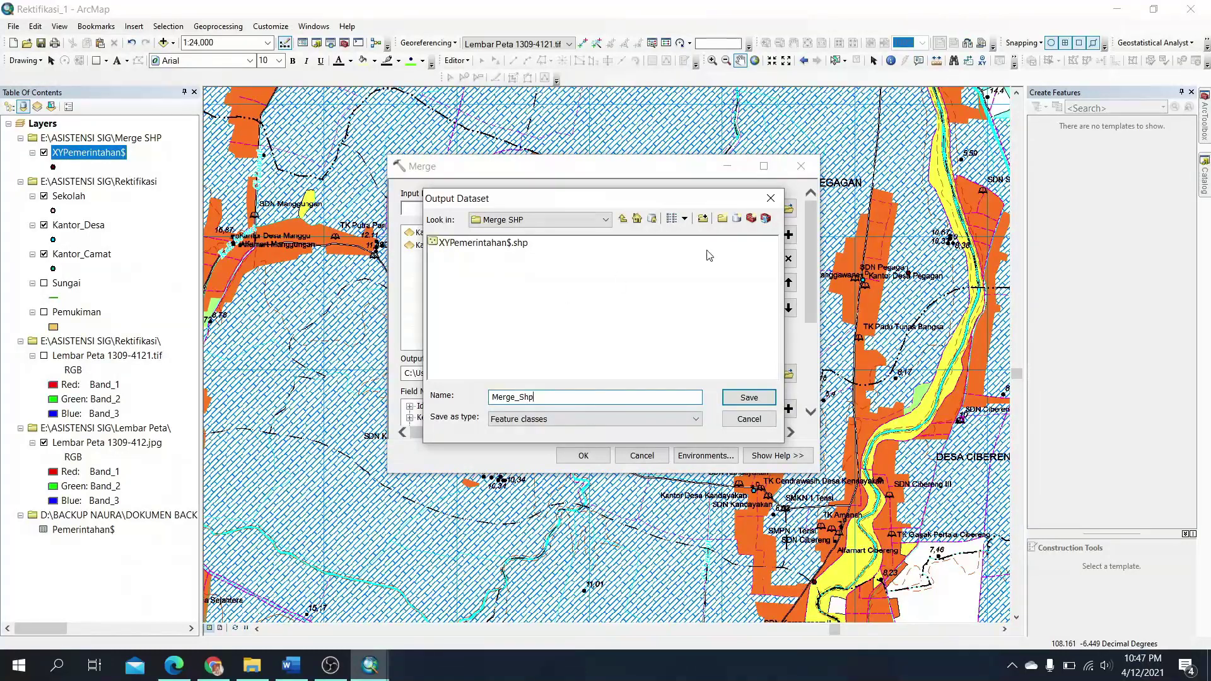
left_click(748, 398)
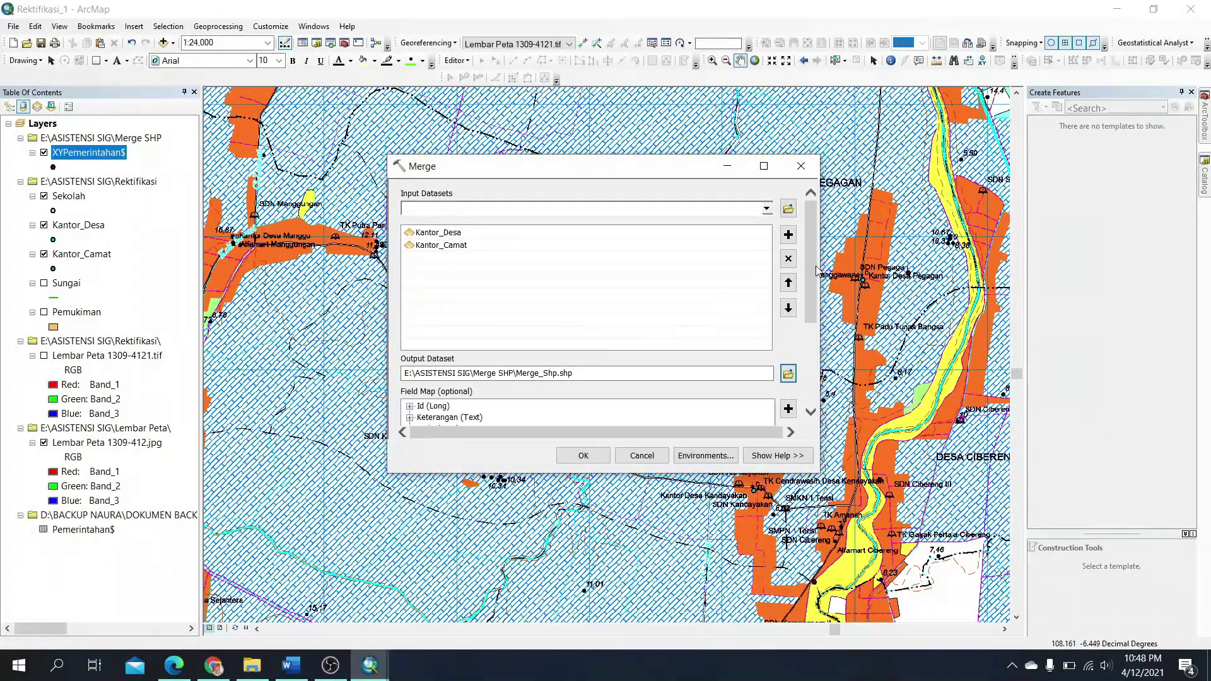
mouse_move(811, 268)
left_mouse_down()
mouse_move(810, 314)
mouse_move(810, 244)
left_mouse_up()
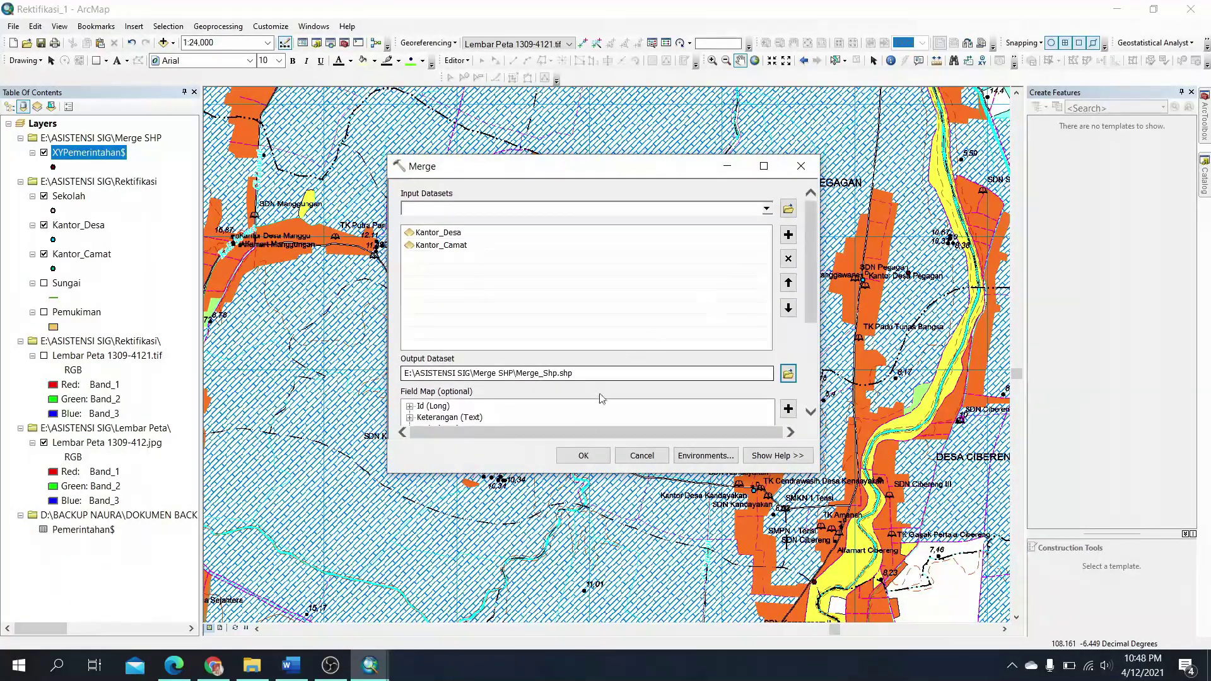
left_click(584, 454)
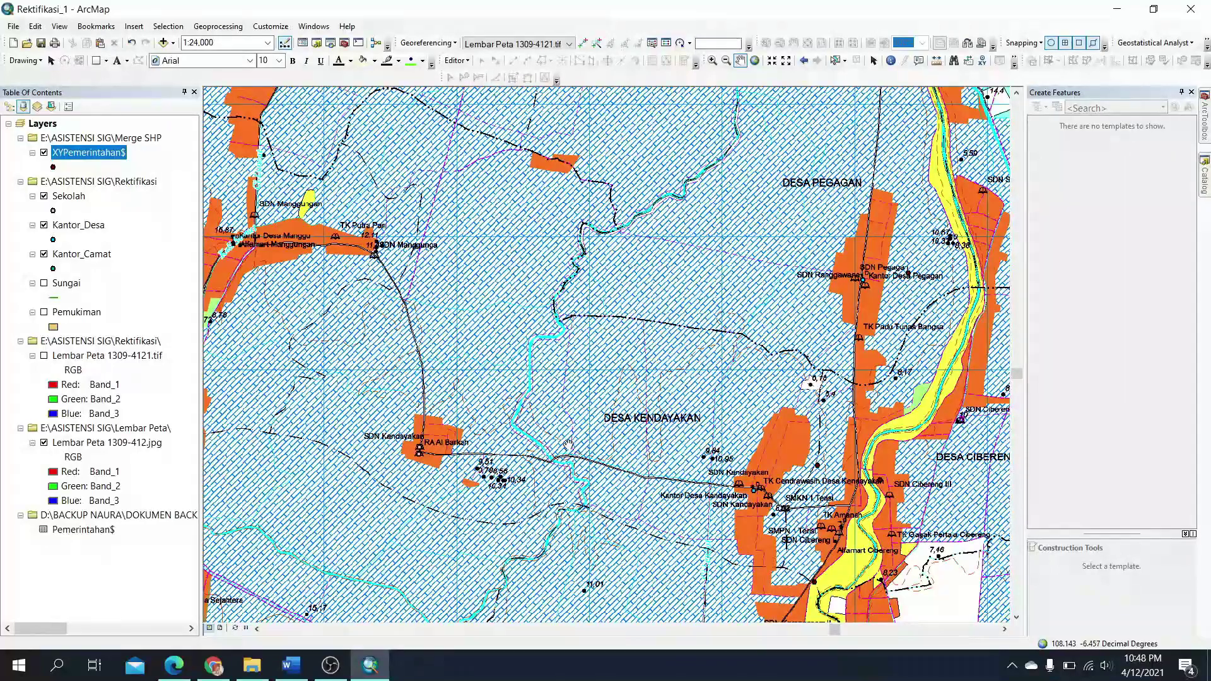
Switch to File Explorer, check the Merge SHP folder for the merged shapefile's files, and minimize the window.
left_click(254, 667)
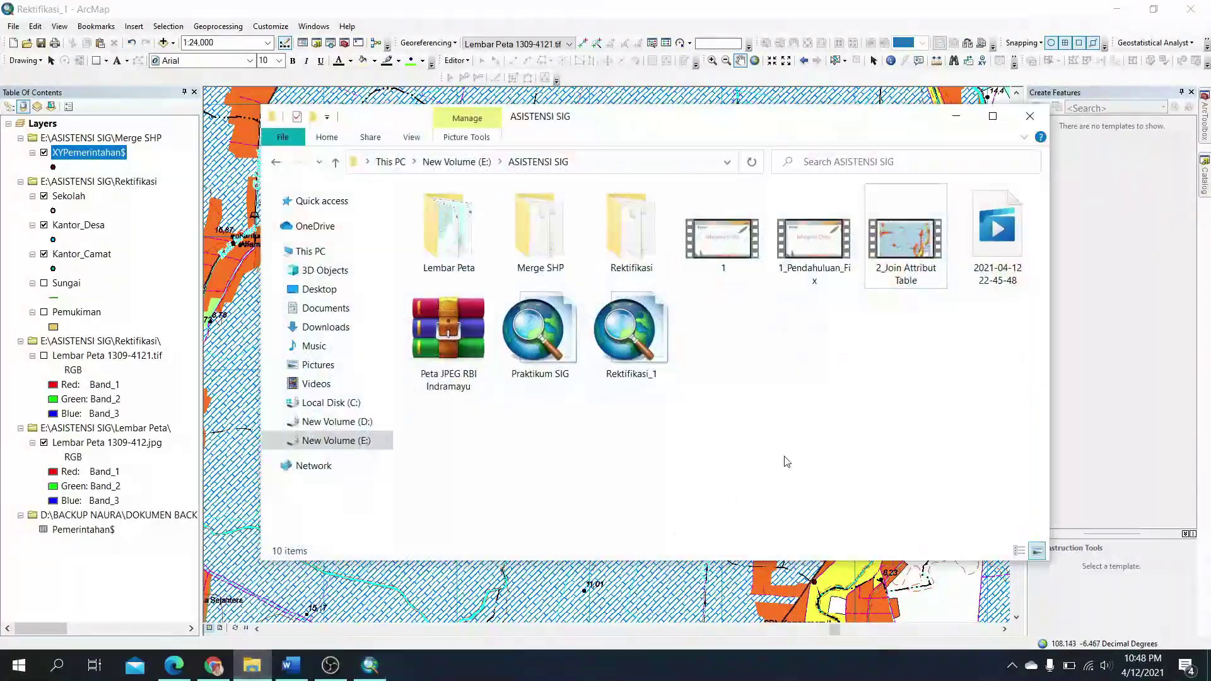
double_click(553, 255)
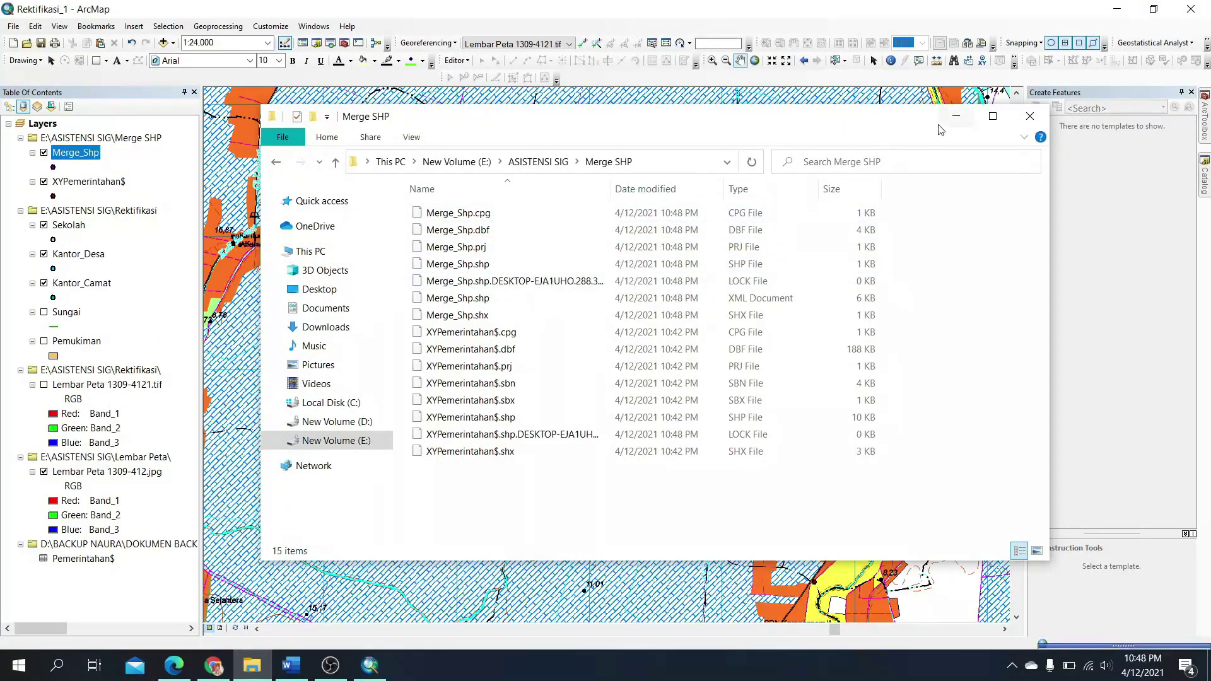
left_click(956, 116)
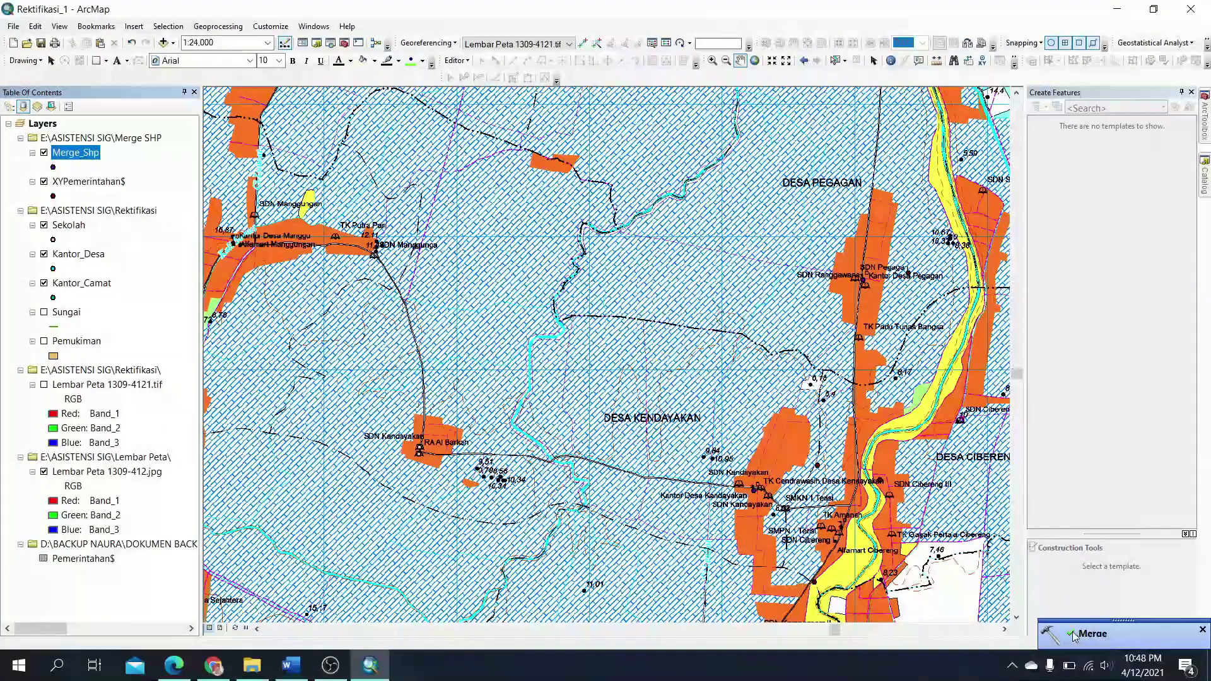
Examine the village and district office records in the Merge_Shp attribute table and close it.
right_click(92, 157)
left_click(128, 194)
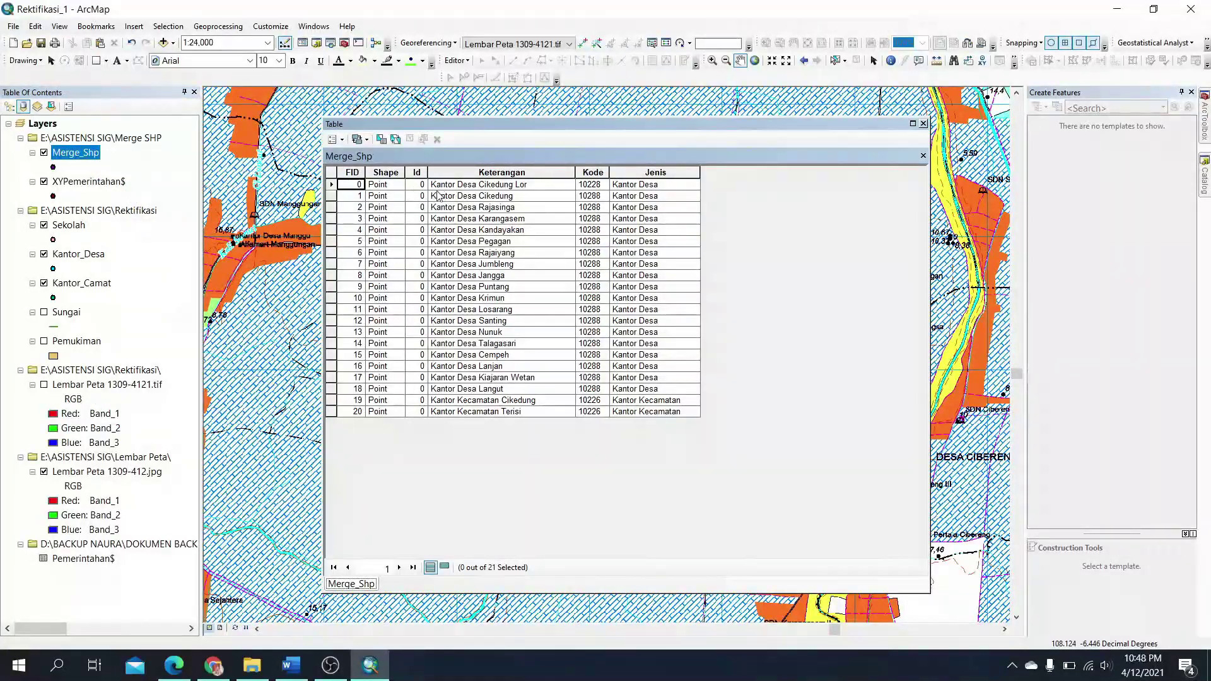
left_click(469, 185)
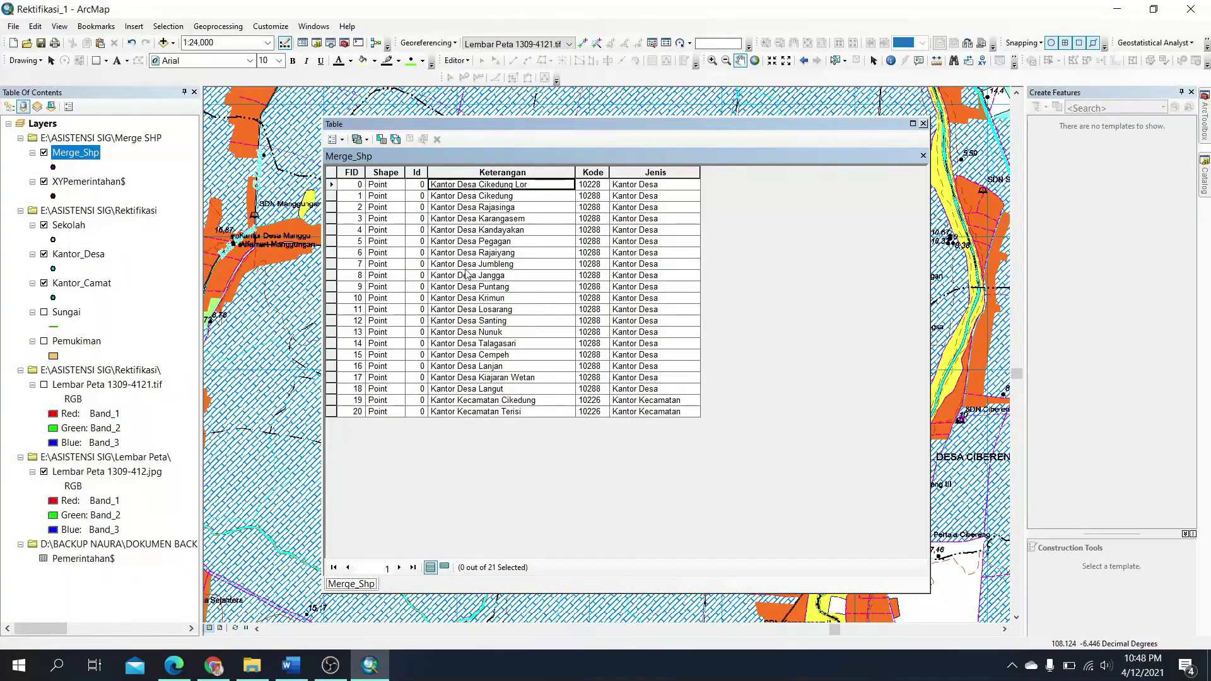
left_click(471, 389)
left_click(451, 401)
left_click(450, 412)
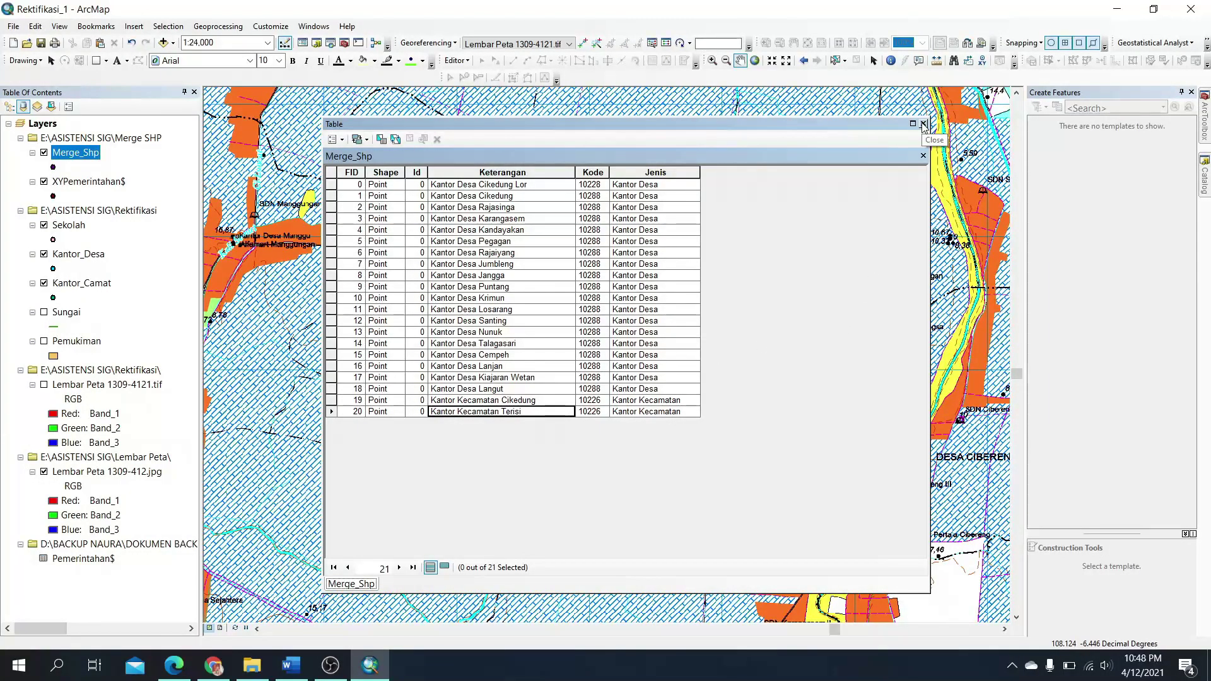
left_click(924, 125)
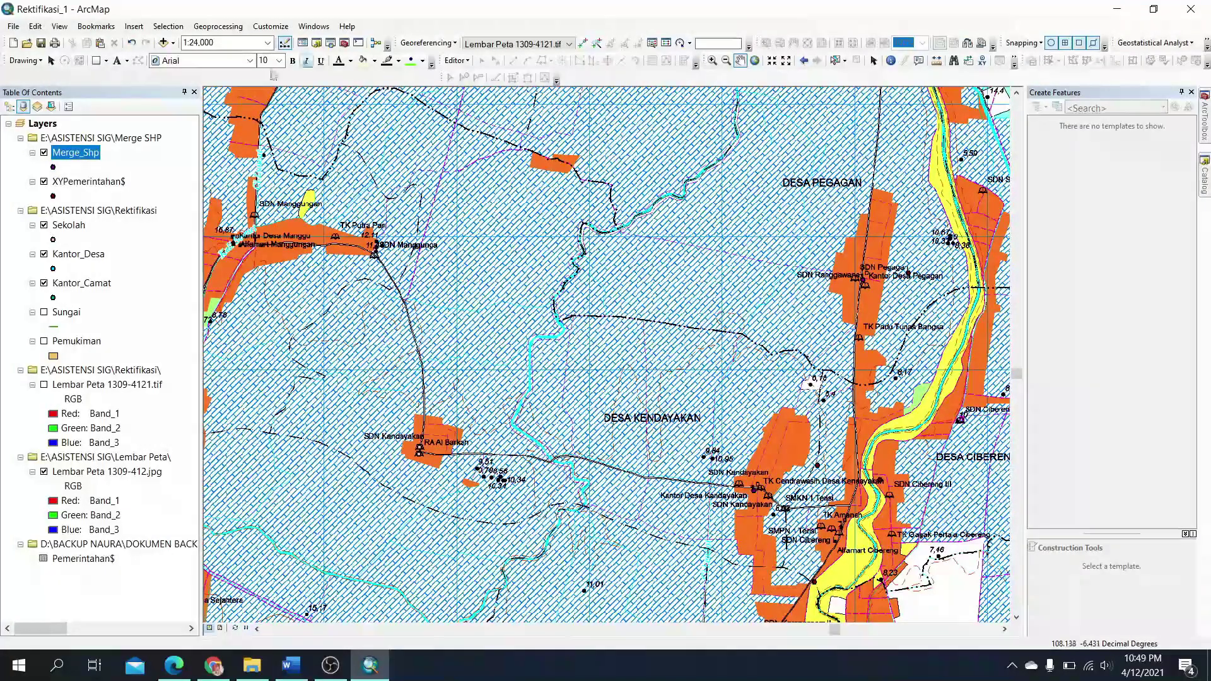
Add a Double field named X to the Merge_Shp attribute table and narrow its column.
right_click(84, 156)
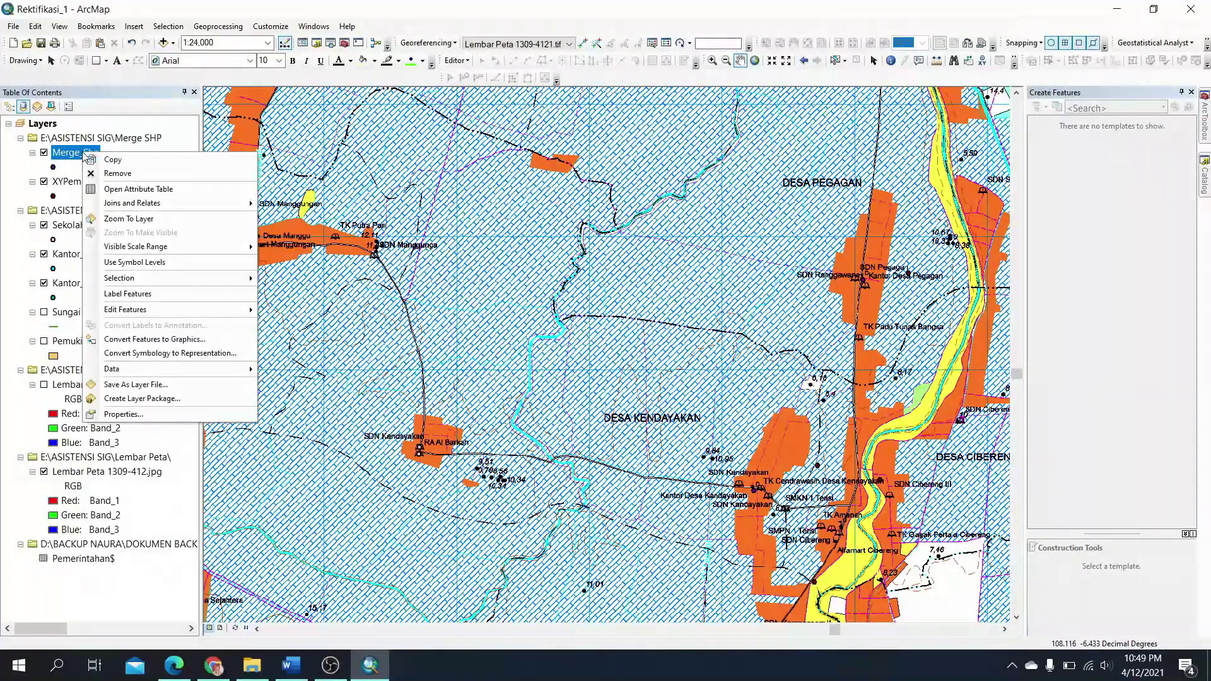
left_click(133, 191)
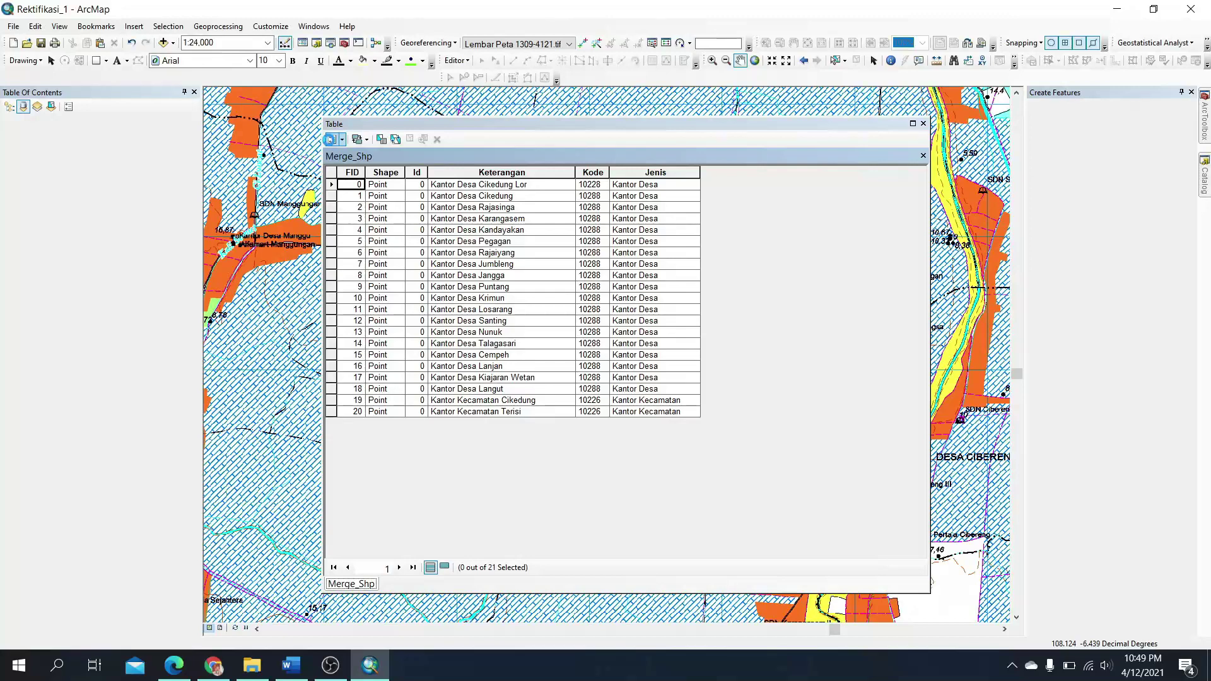
left_click(330, 138)
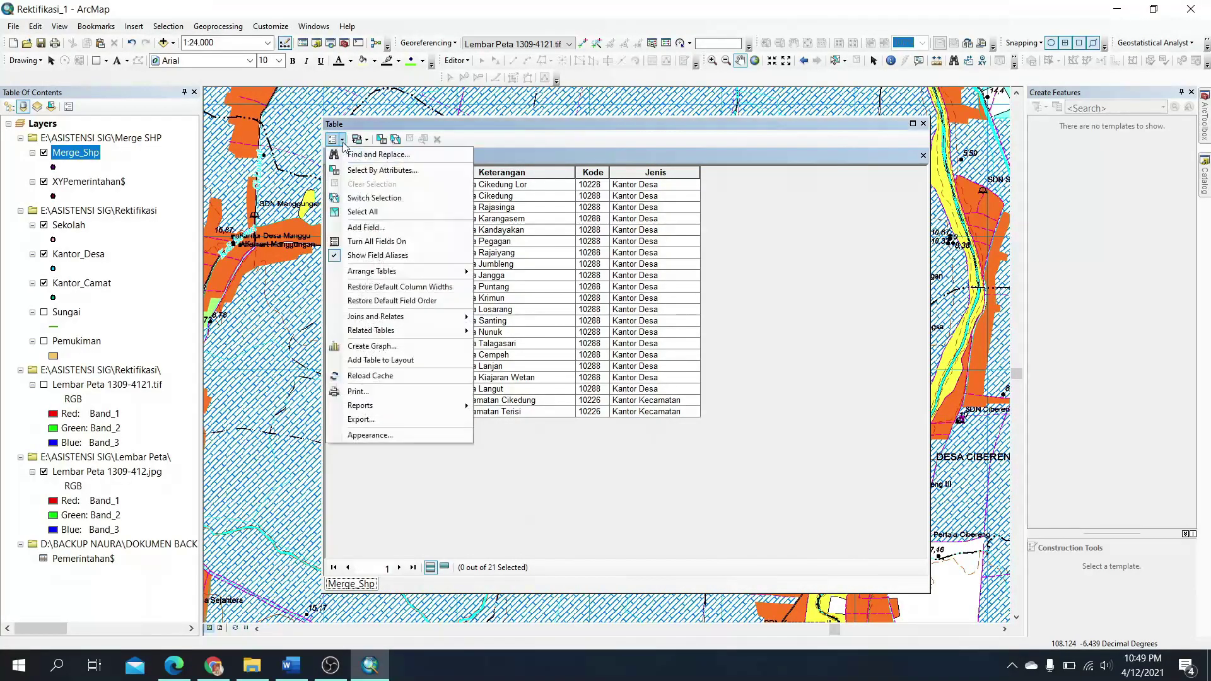
left_click(351, 228)
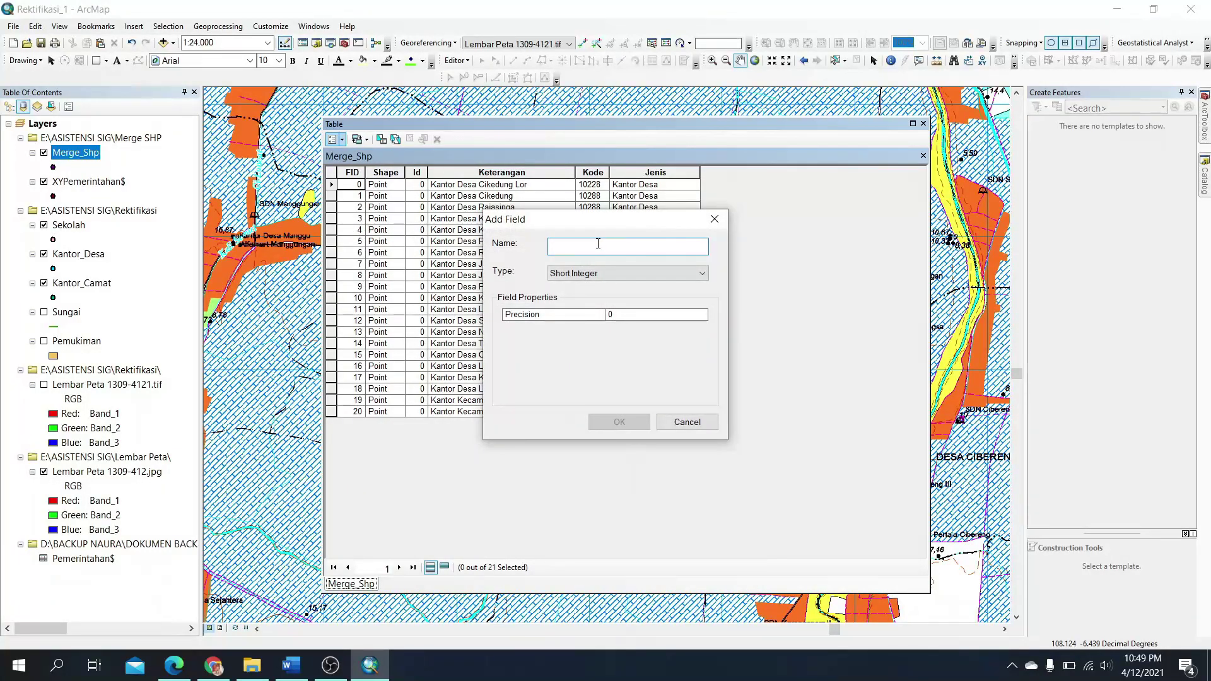
type("X")
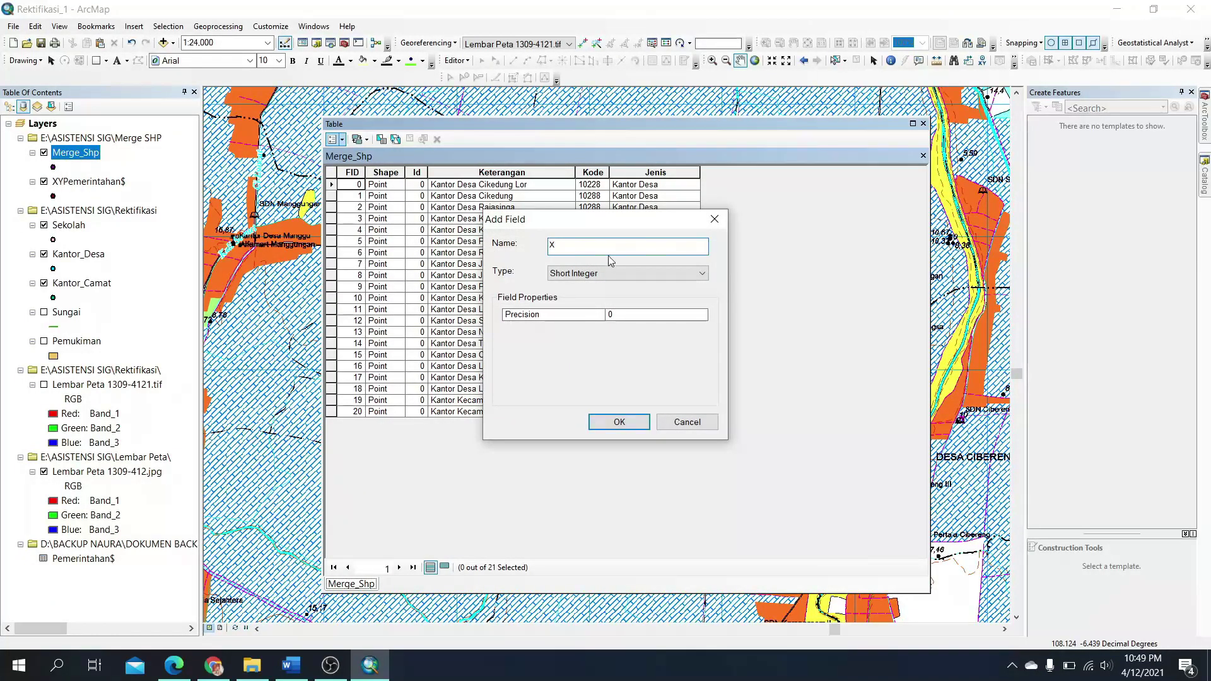
left_click(614, 268)
left_click(605, 317)
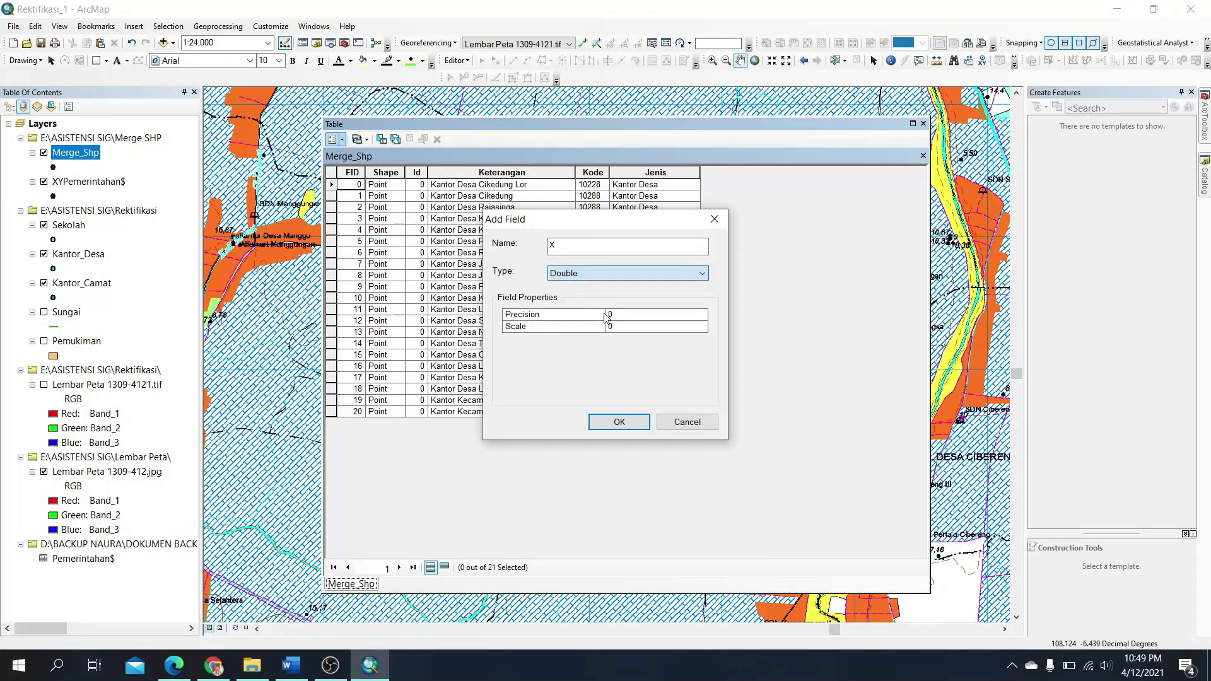
left_click(618, 422)
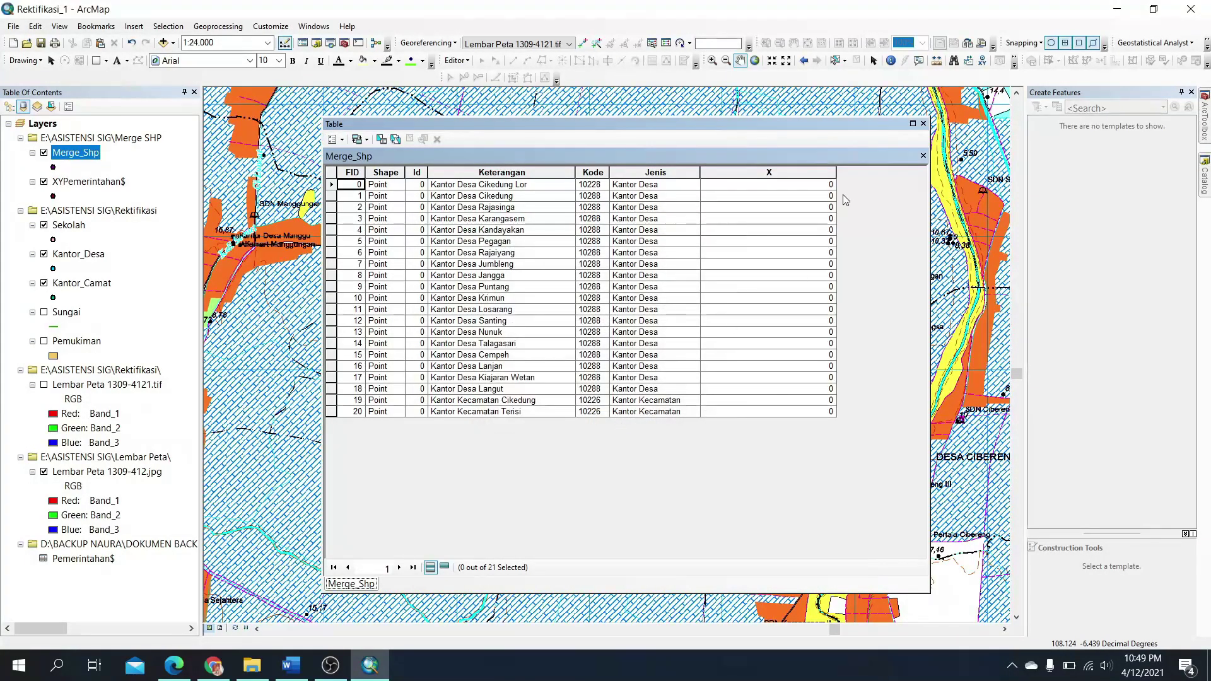
left_click_drag(835, 171, 778, 168)
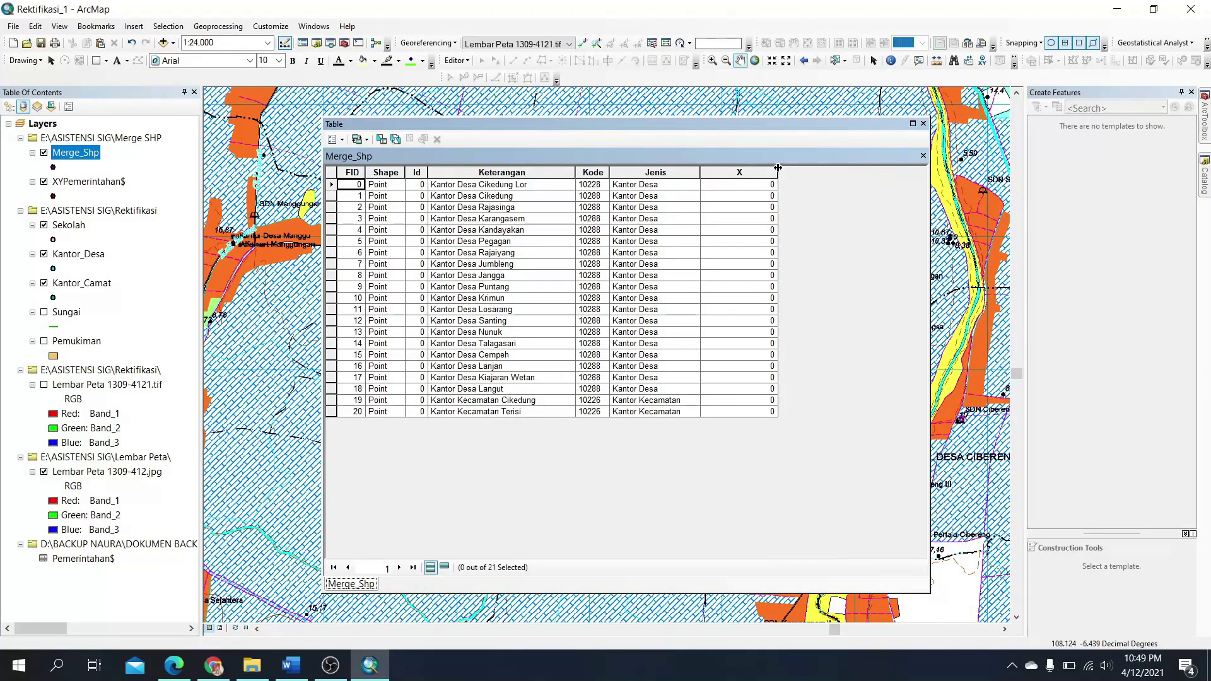
Add a Double field named Y to the Merge_Shp table and narrow its column.
left_click(335, 139)
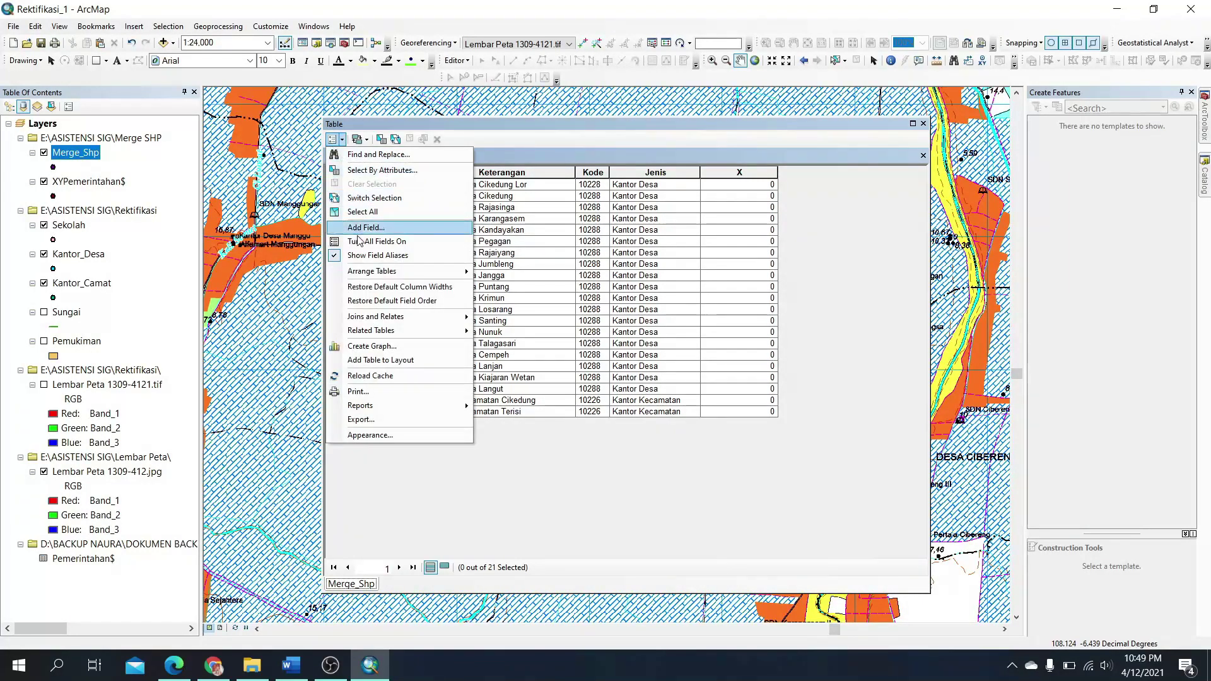
left_click(357, 229)
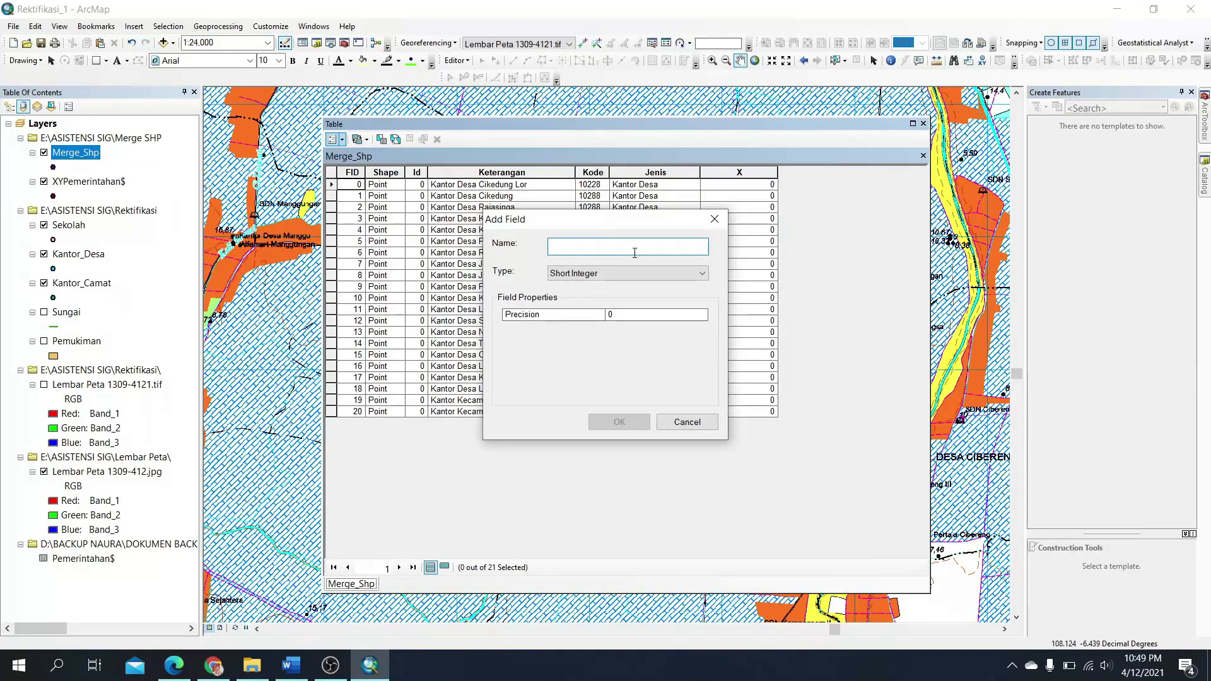
type("Y")
left_click(656, 273)
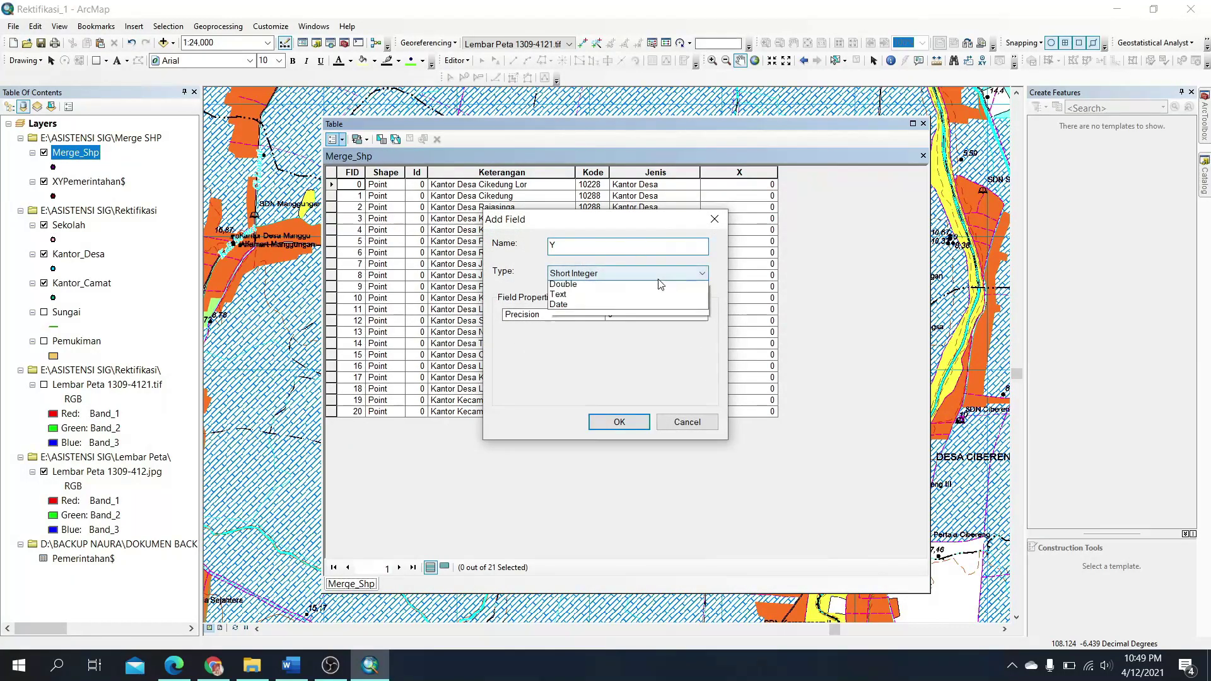
left_click(622, 305)
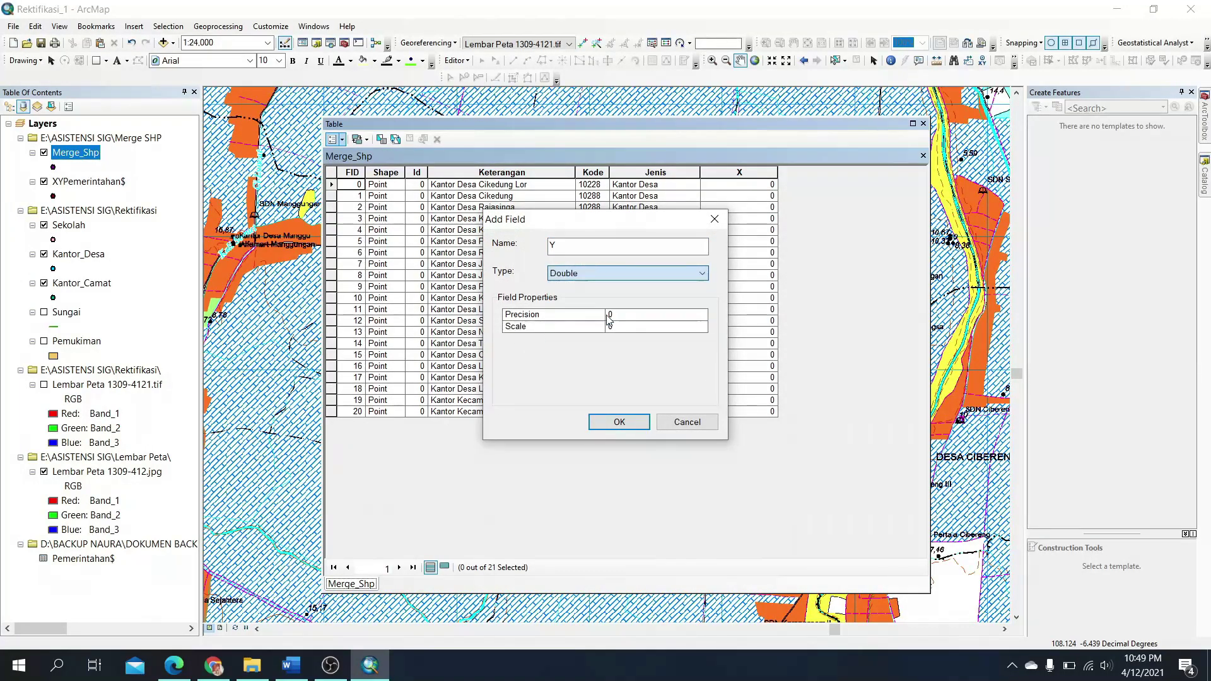
left_click(623, 421)
left_click_drag(912, 172, 848, 172)
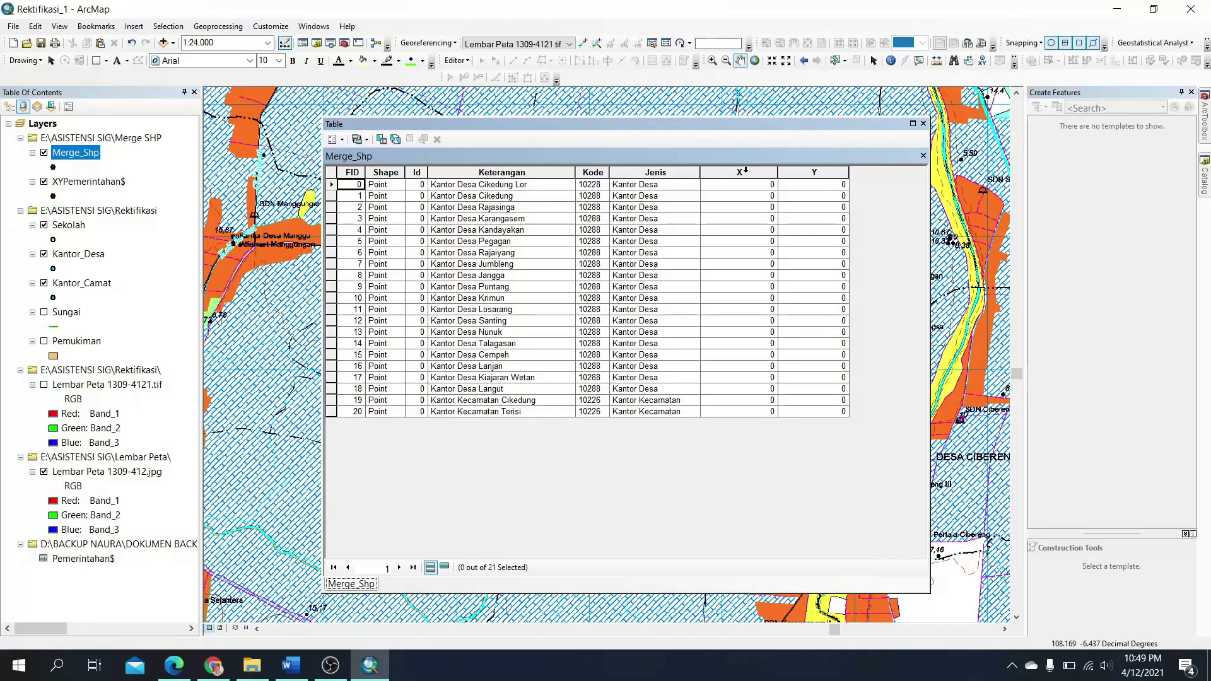
Calculate the X field's geometry as X Coordinate of Point in decimal degrees, using the data source's WGS 1984 coordinate system.
left_click(747, 171)
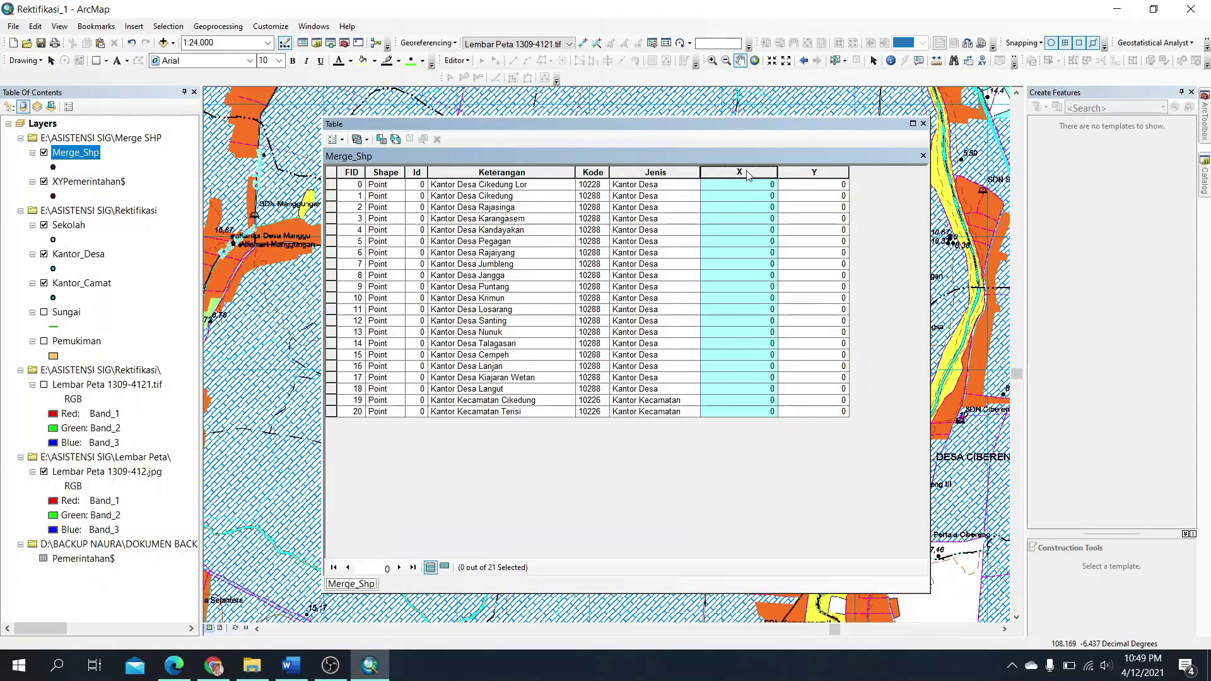
right_click(748, 176)
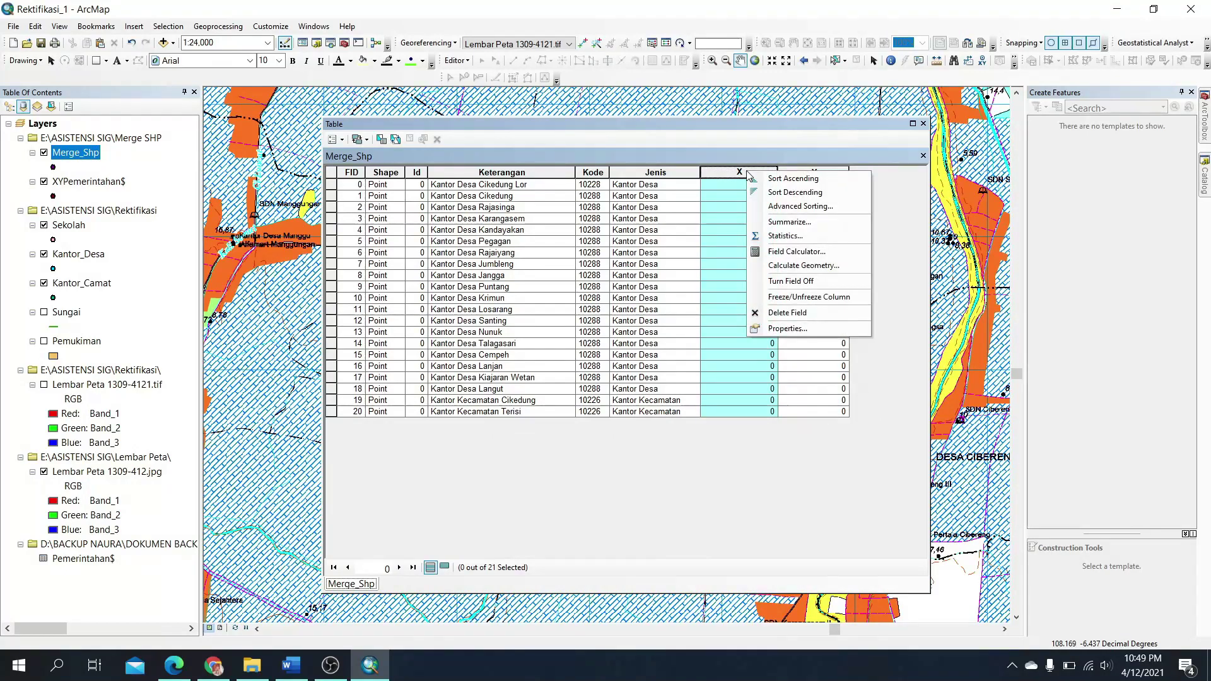
left_click(782, 265)
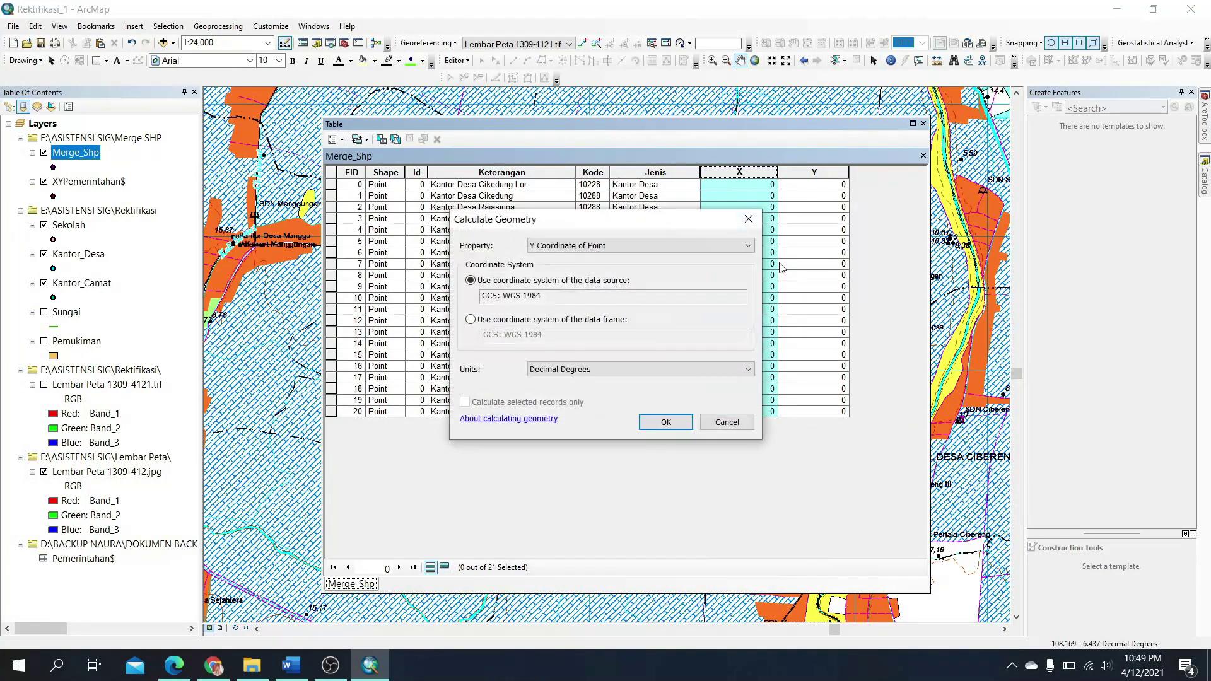
left_click(623, 245)
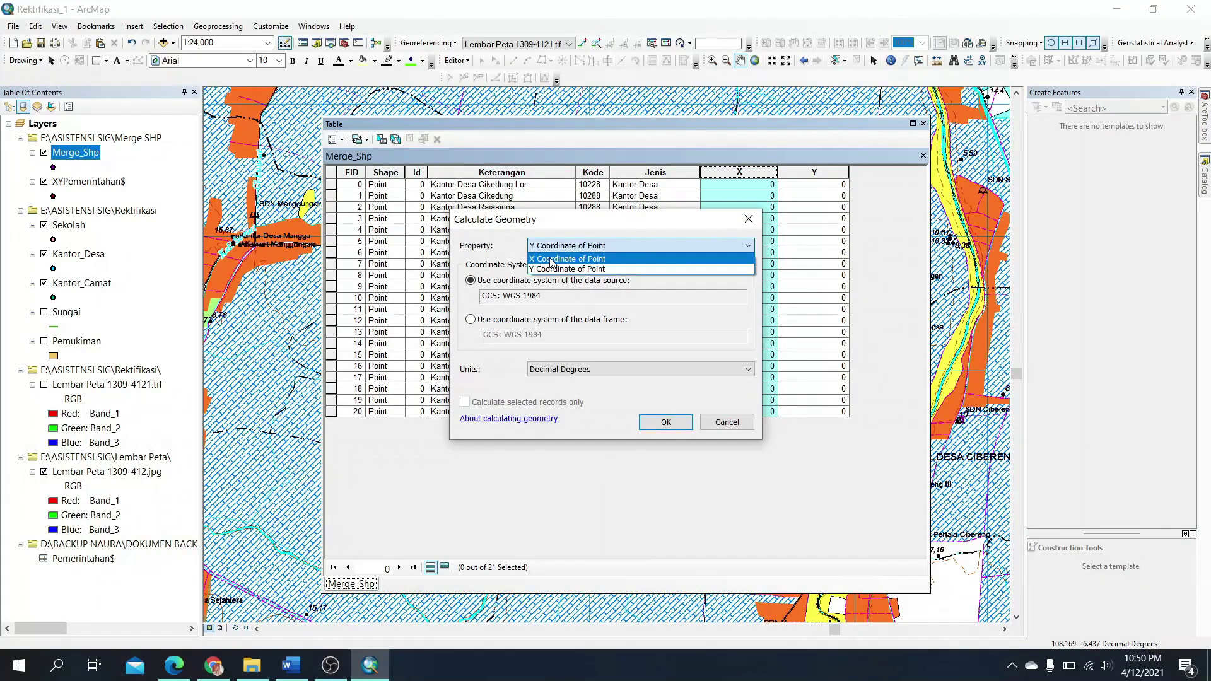
left_click(611, 259)
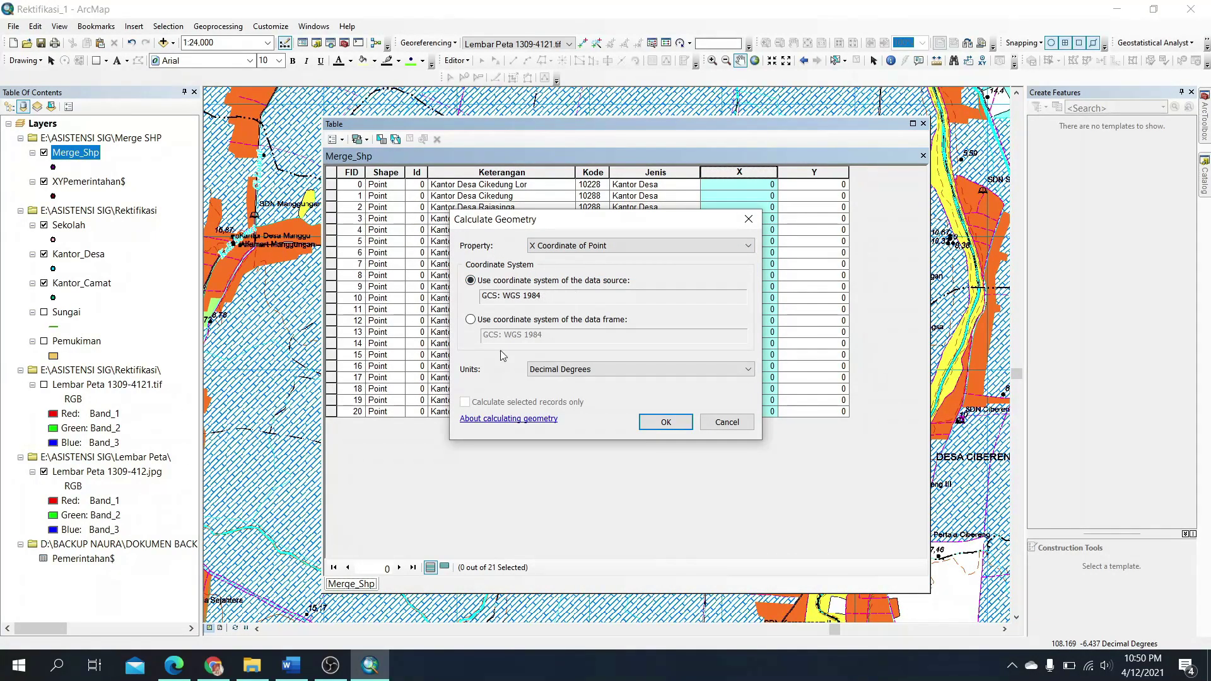
left_click(669, 422)
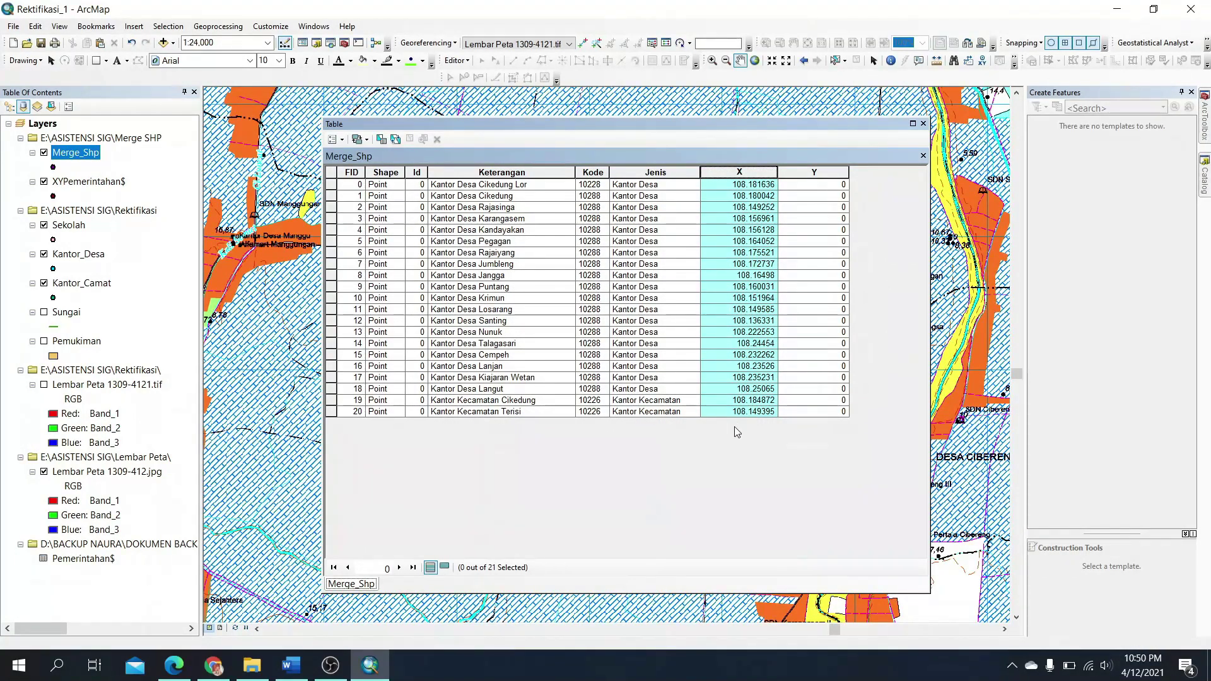
Calculate the Y field's geometry as Y Coordinate of Point in decimal degrees and close the attribute table.
left_click(817, 172)
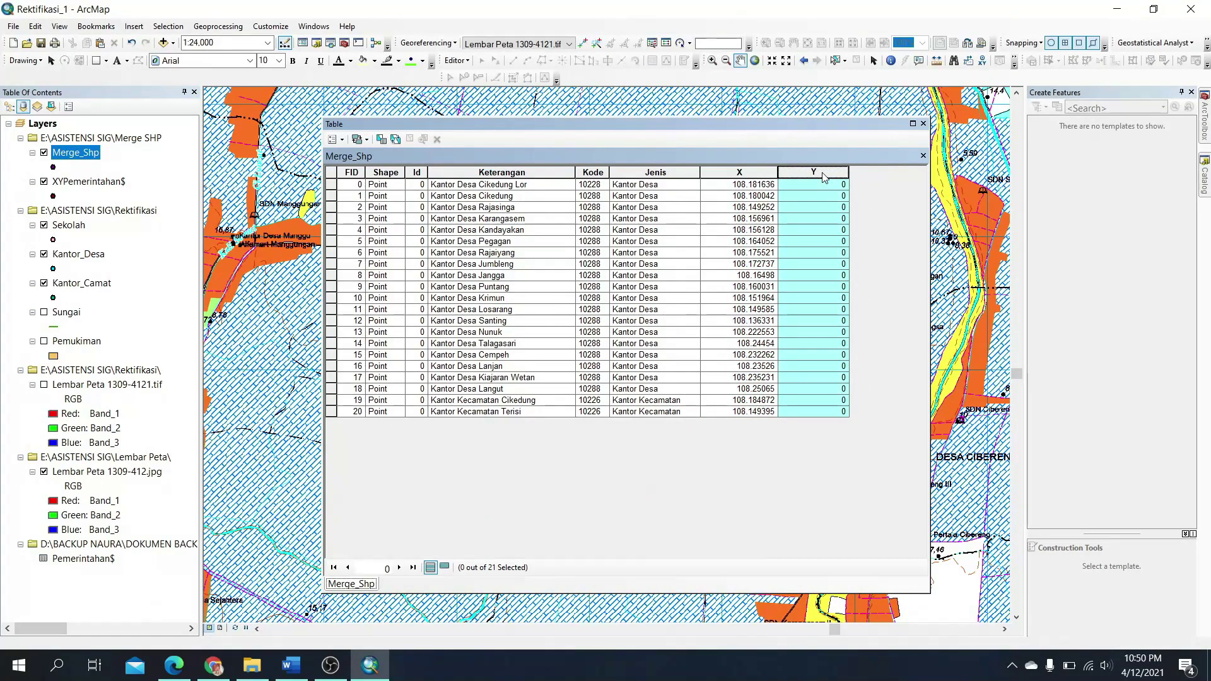
right_click(824, 177)
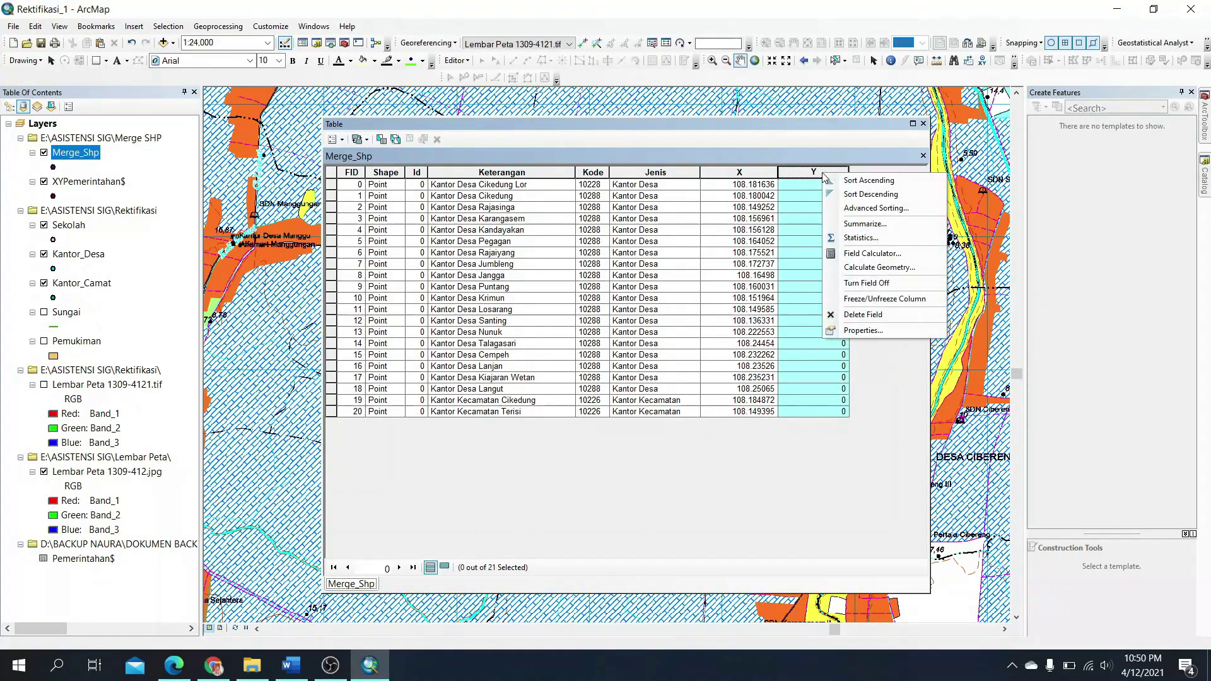
left_click(864, 268)
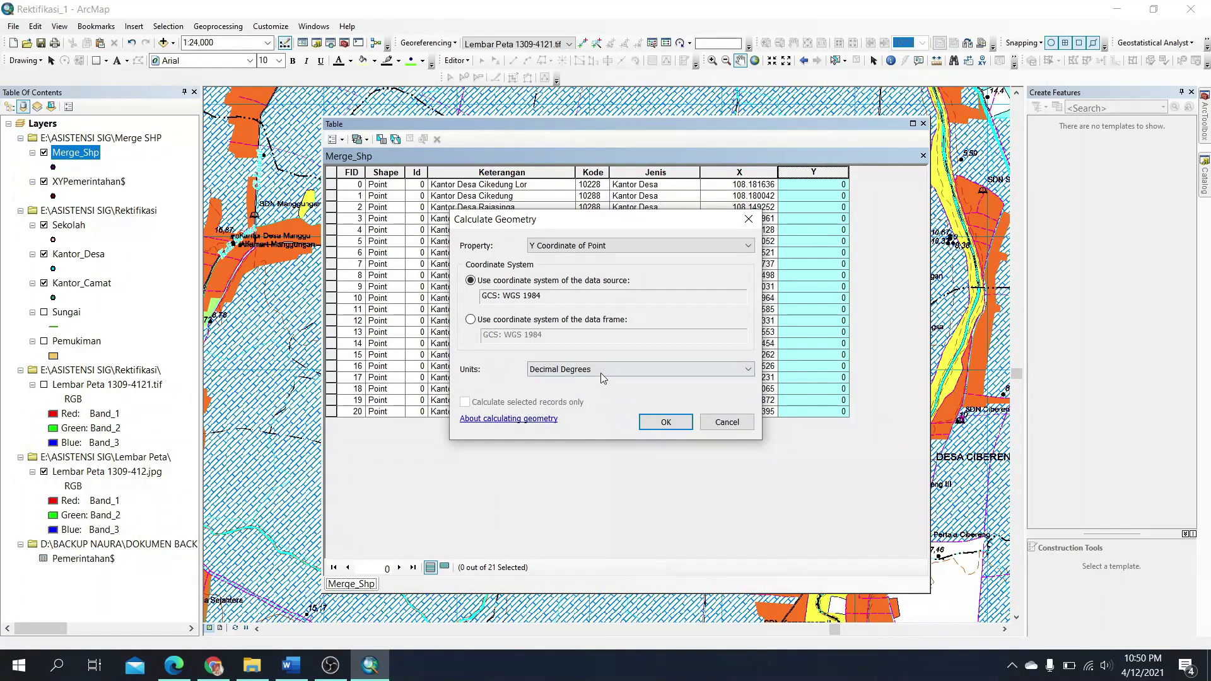
left_click(664, 421)
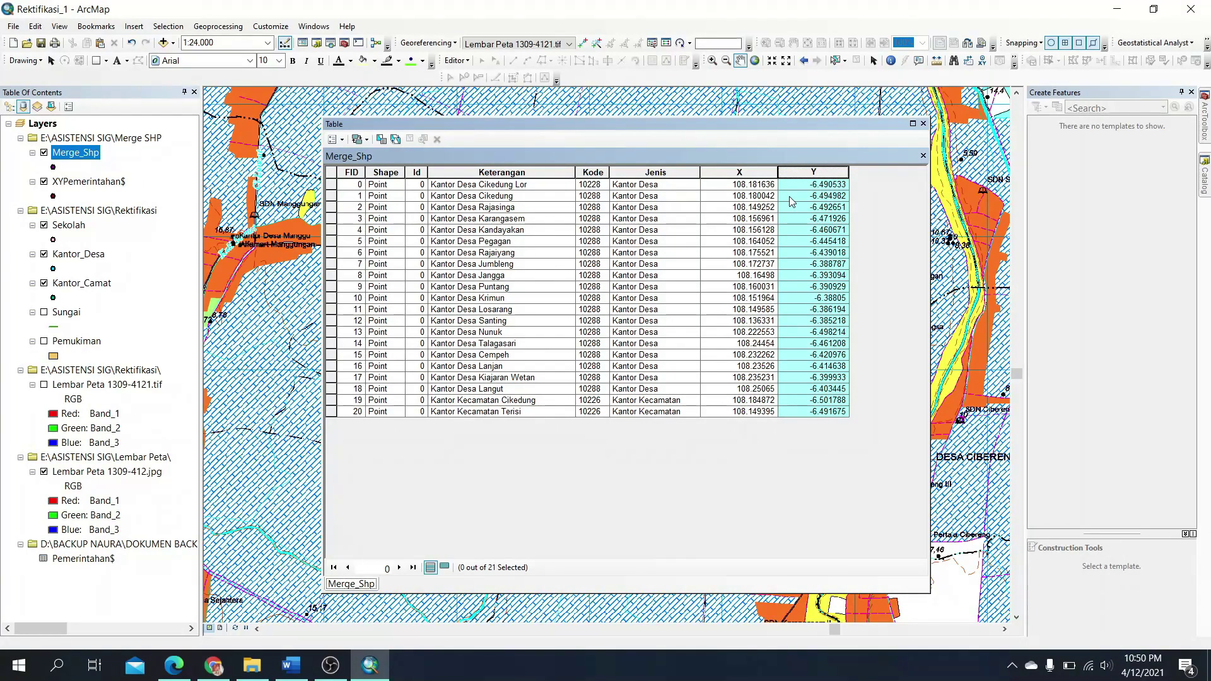
left_click(923, 123)
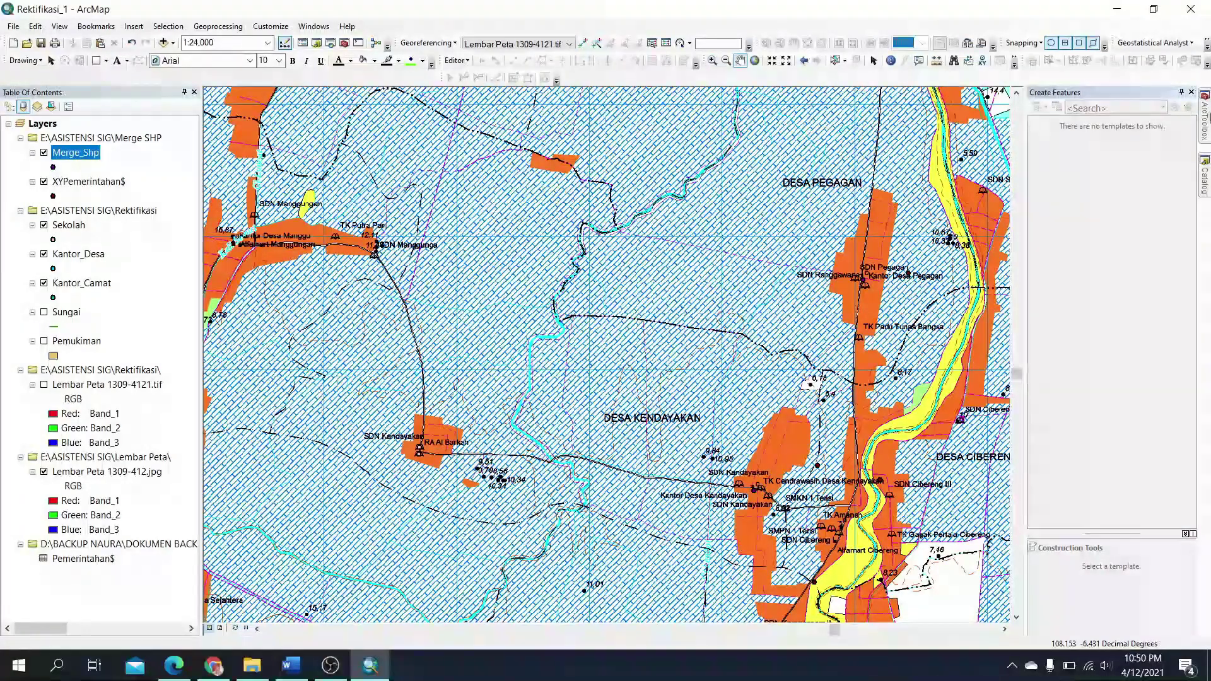
Start the Table To Excel conversion tool and set Merge_Shp as its input table.
left_click(1204, 116)
left_click(965, 174)
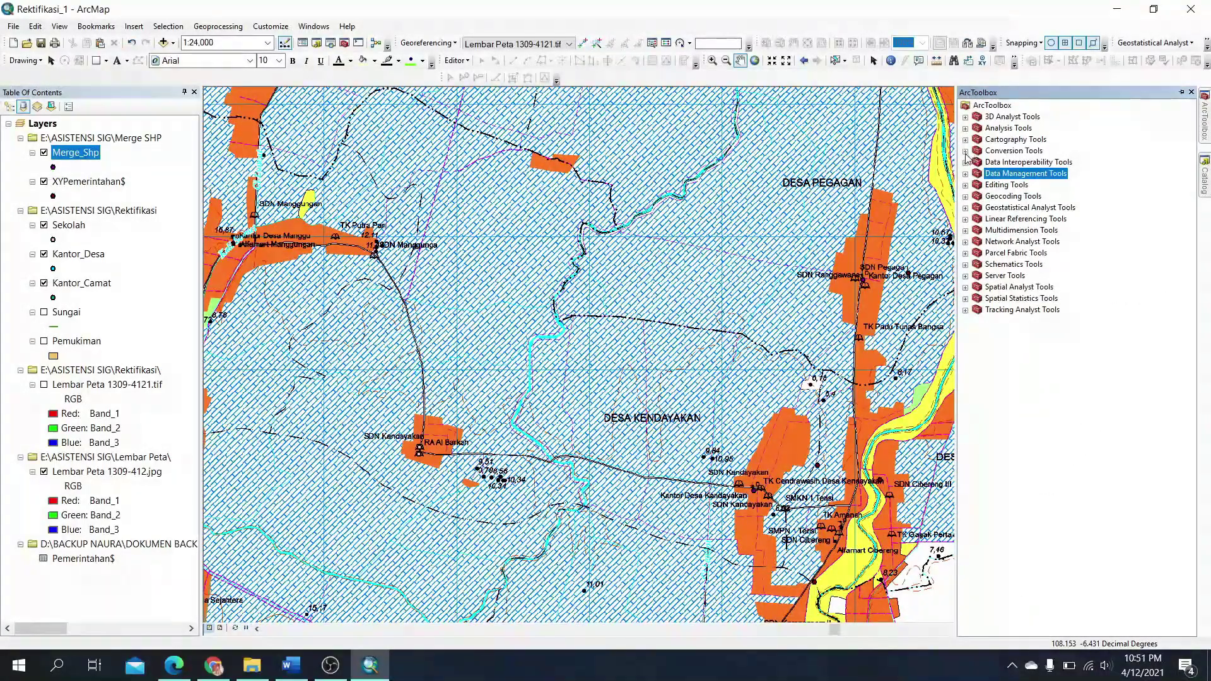
left_click(966, 152)
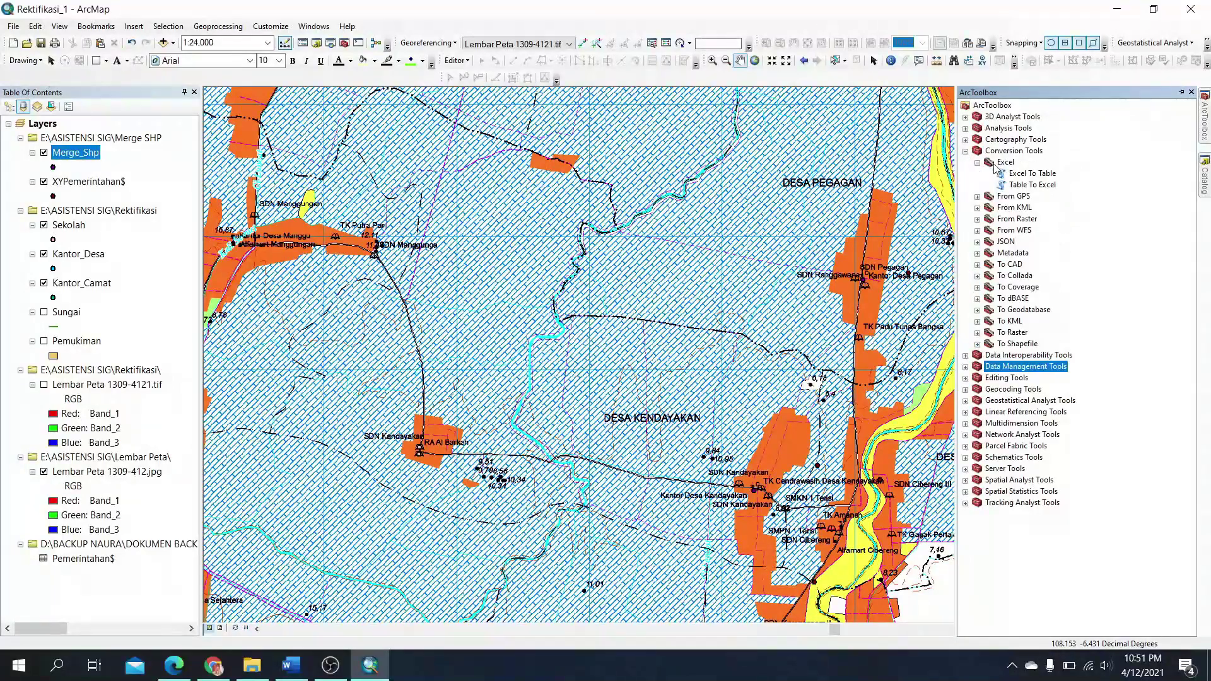
left_click(977, 162)
left_click(977, 162)
double_click(1033, 185)
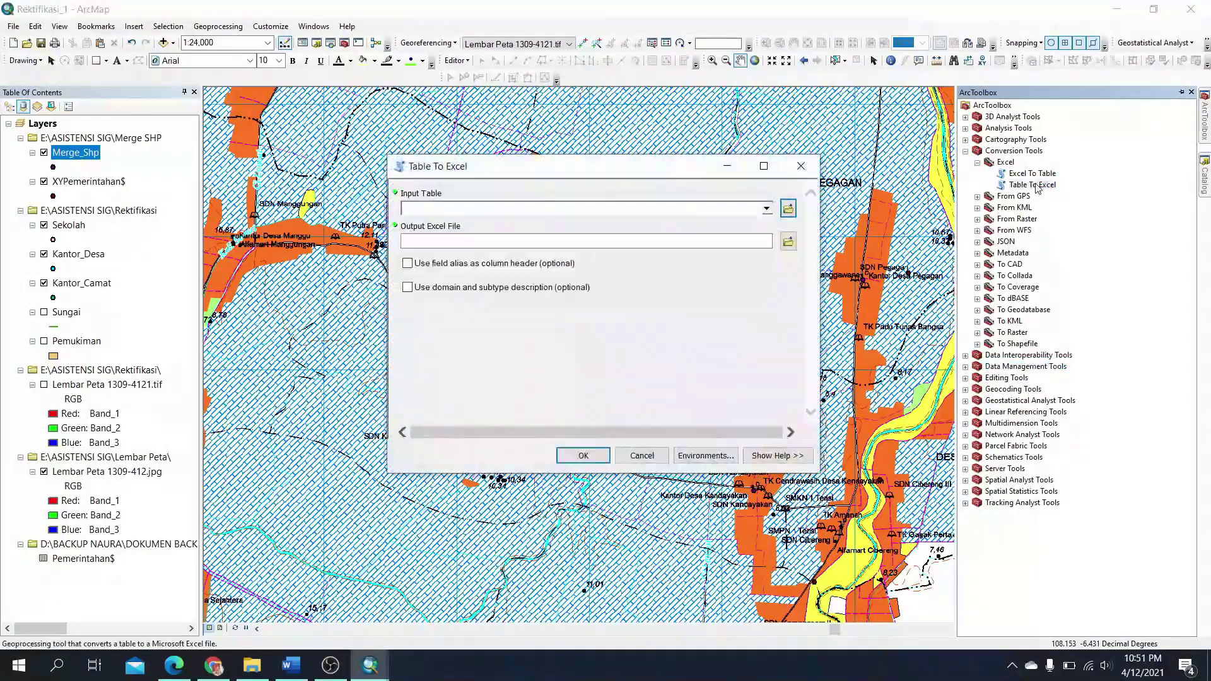
left_click(766, 208)
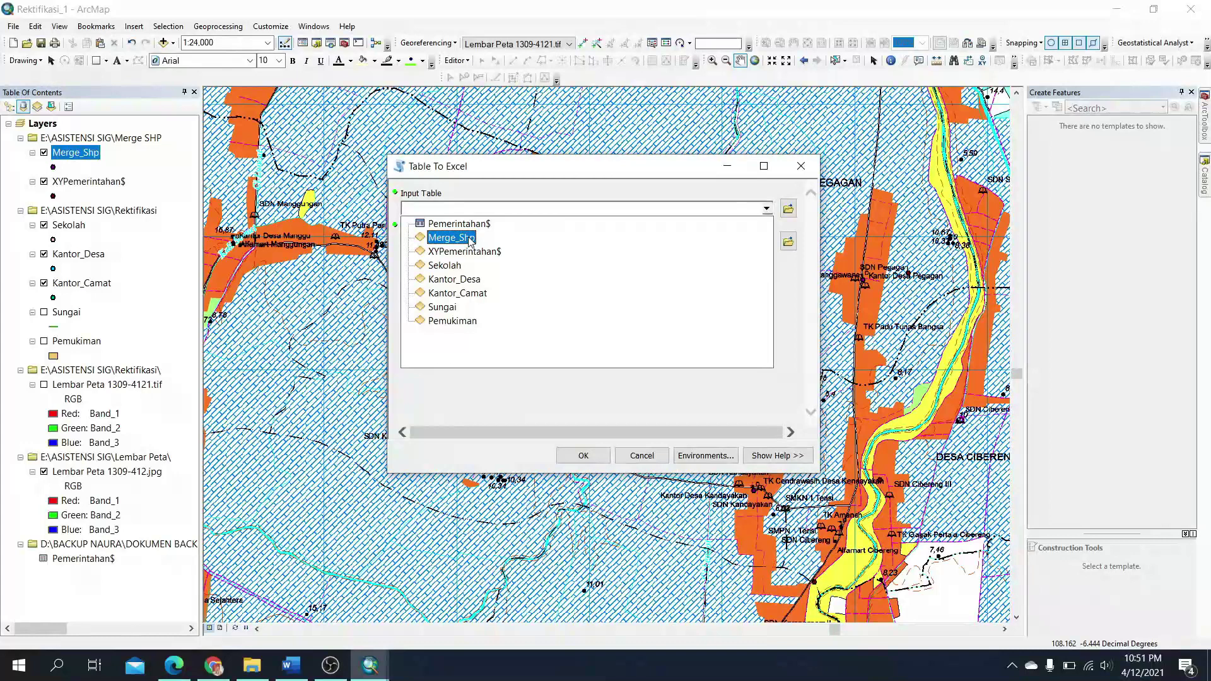
left_click(470, 238)
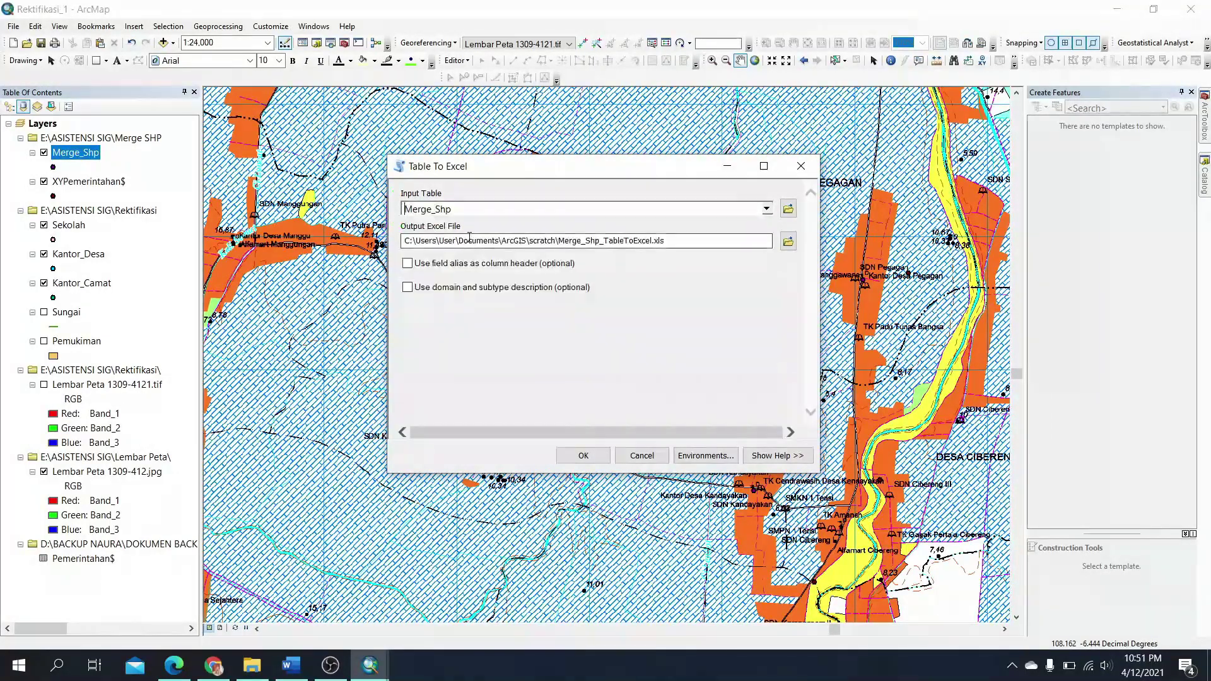
Set the output Excel file to Export_Data_Kantor_Pemerintahan in the Merge SHP folder and run the conversion.
left_click(788, 242)
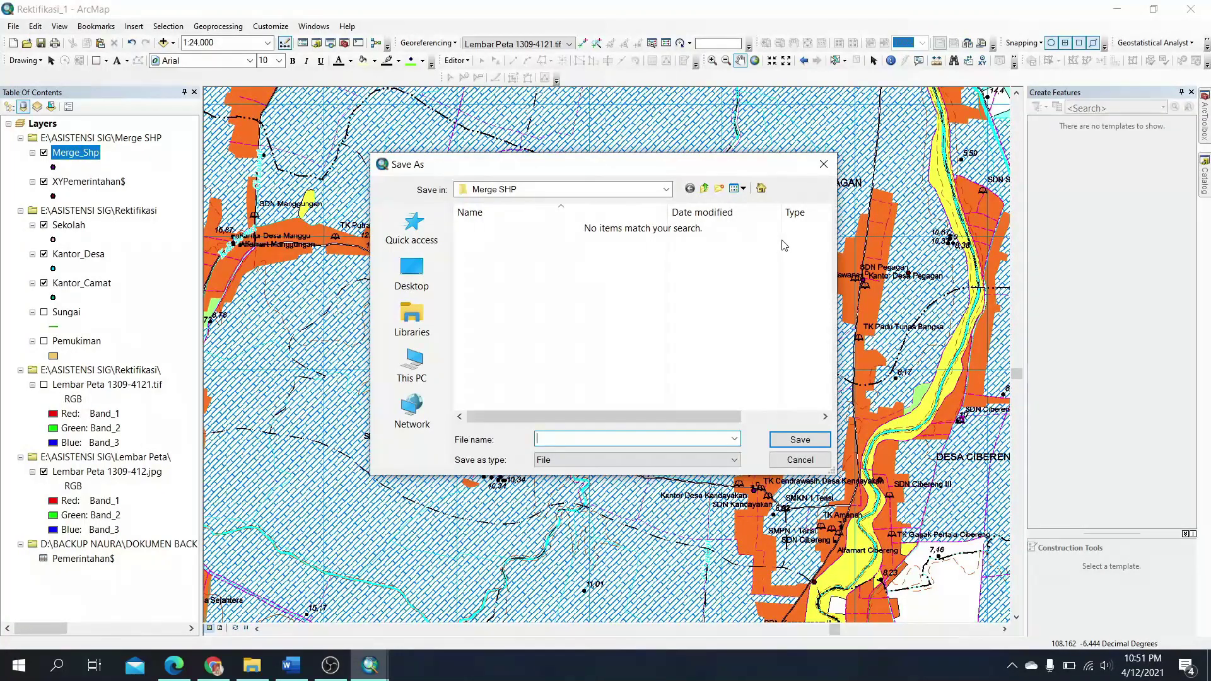
type("xport_Data_Kantor_Pemeri")
type("ntahan")
left_click(799, 440)
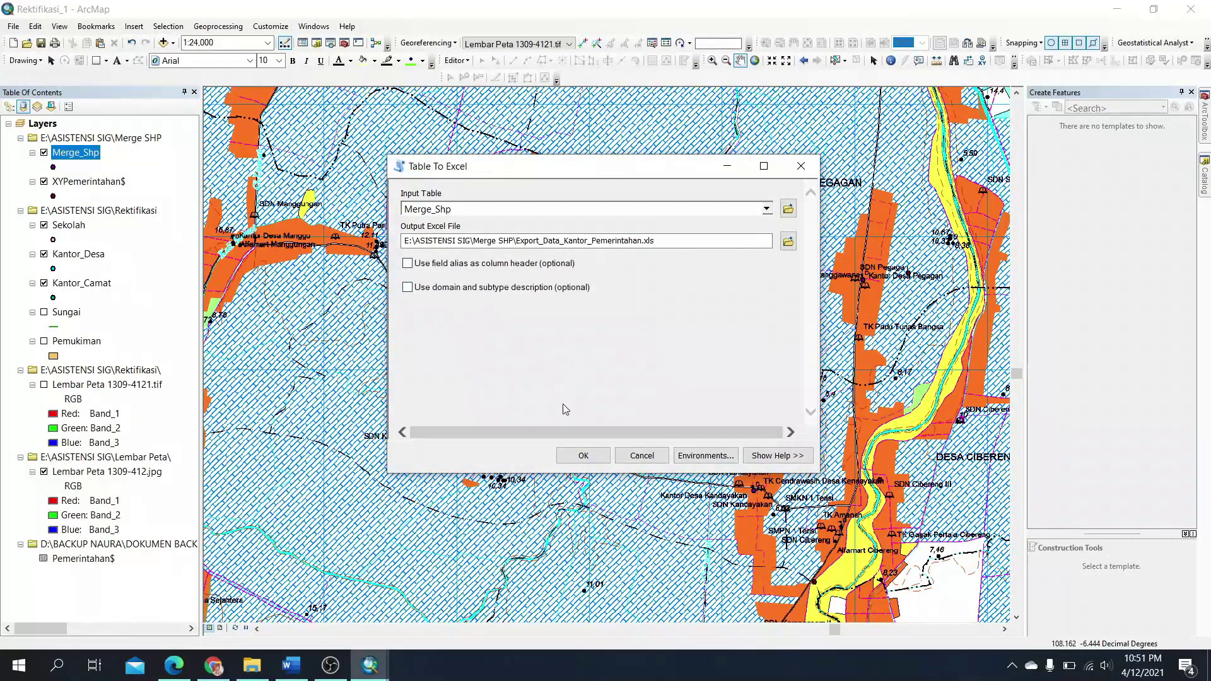
left_click(577, 456)
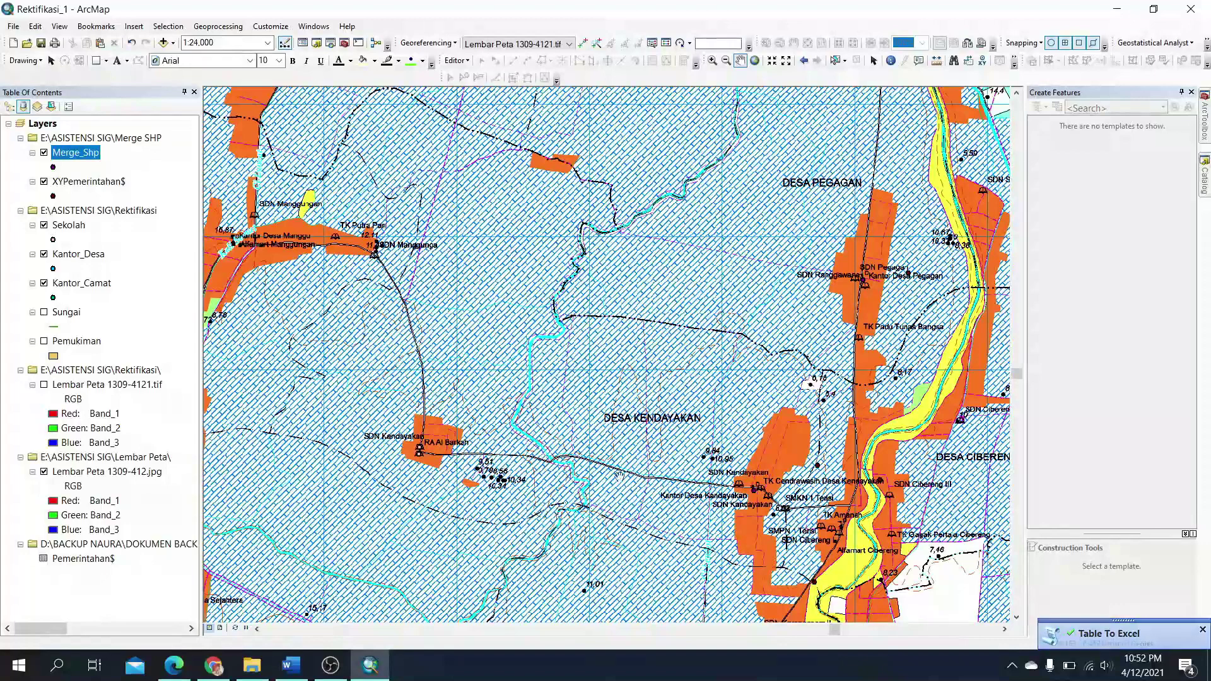
Switch to File Explorer, open Export_Data_Kantor_Pemerintahan from the Merge SHP folder in Excel, and maximize the workbook window.
left_click(252, 665)
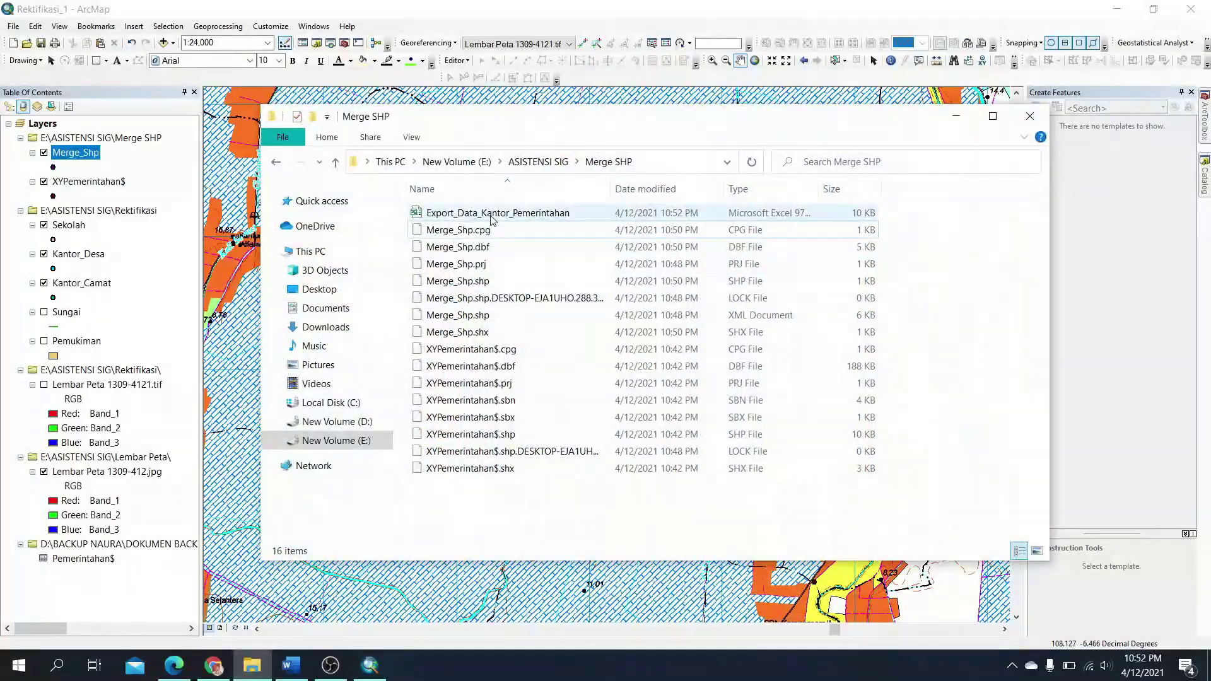
left_click(493, 218)
double_click(492, 216)
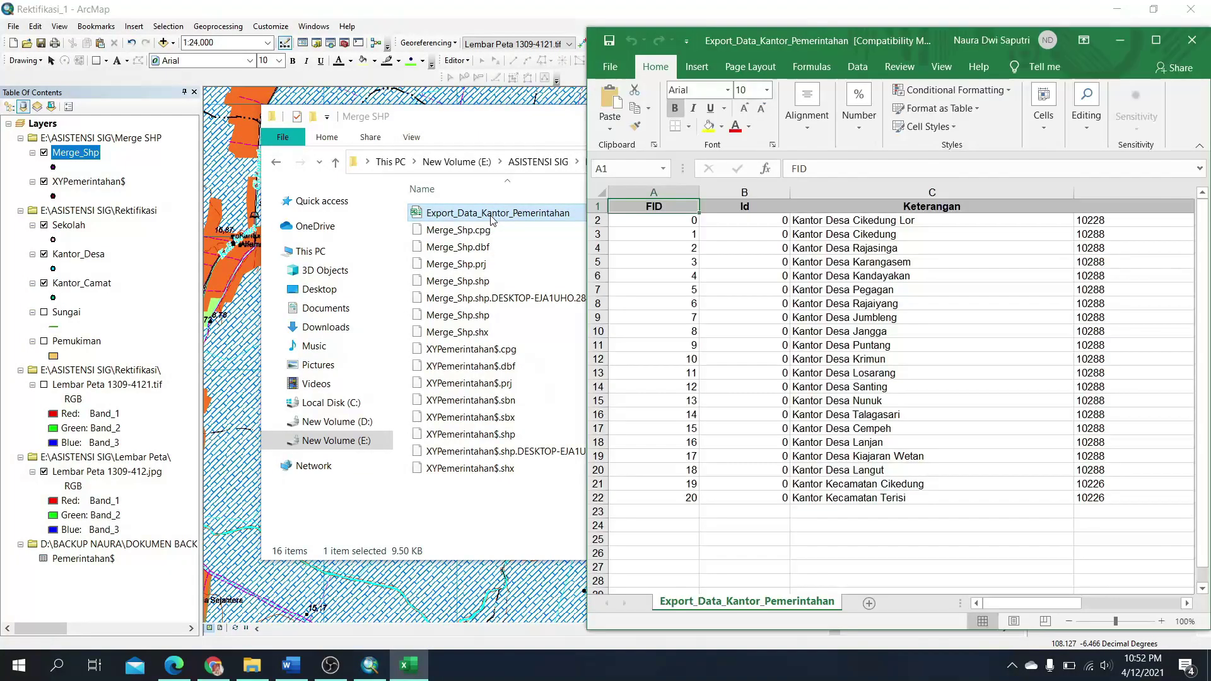
left_click(1156, 39)
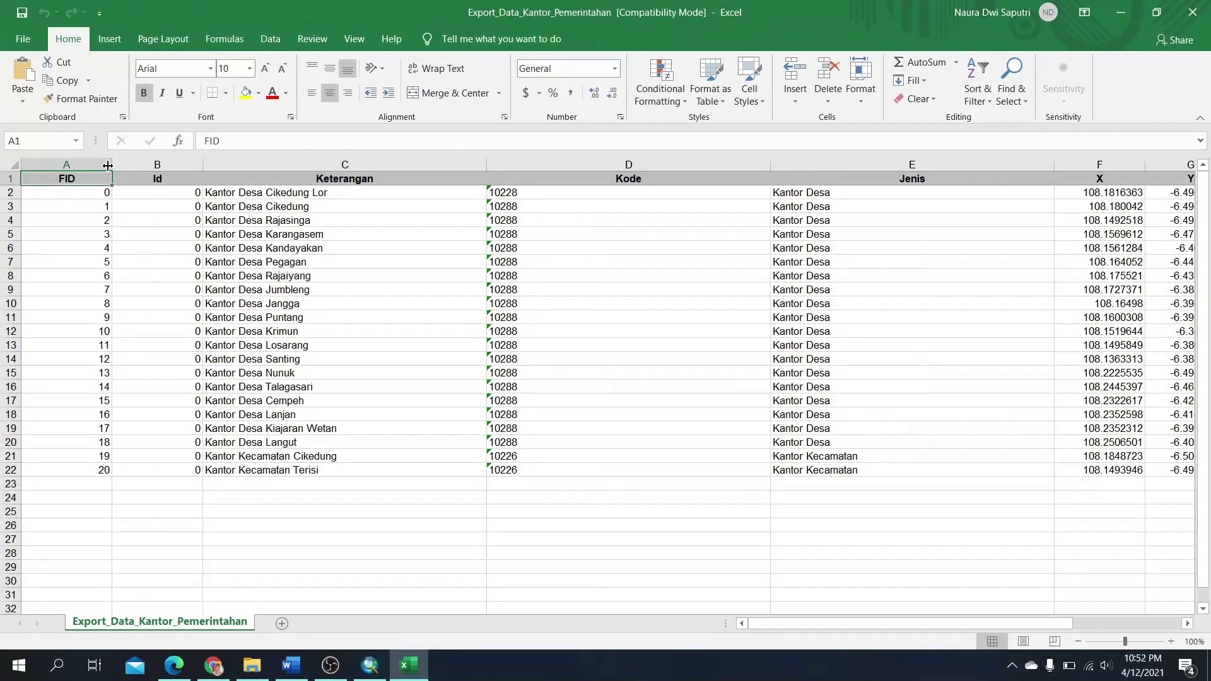
Fit the widths of the FID, Id, Keterangan, Kode and Jenis columns to their contents.
double_click(108, 165)
double_click(134, 165)
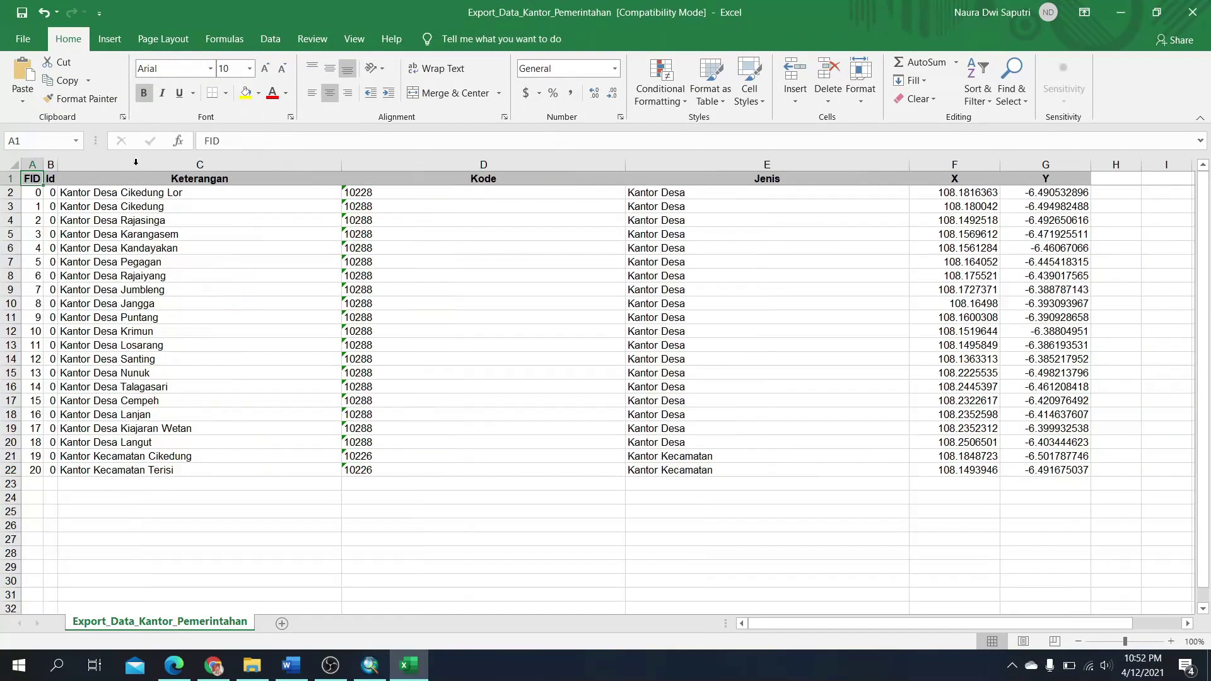
double_click(341, 165)
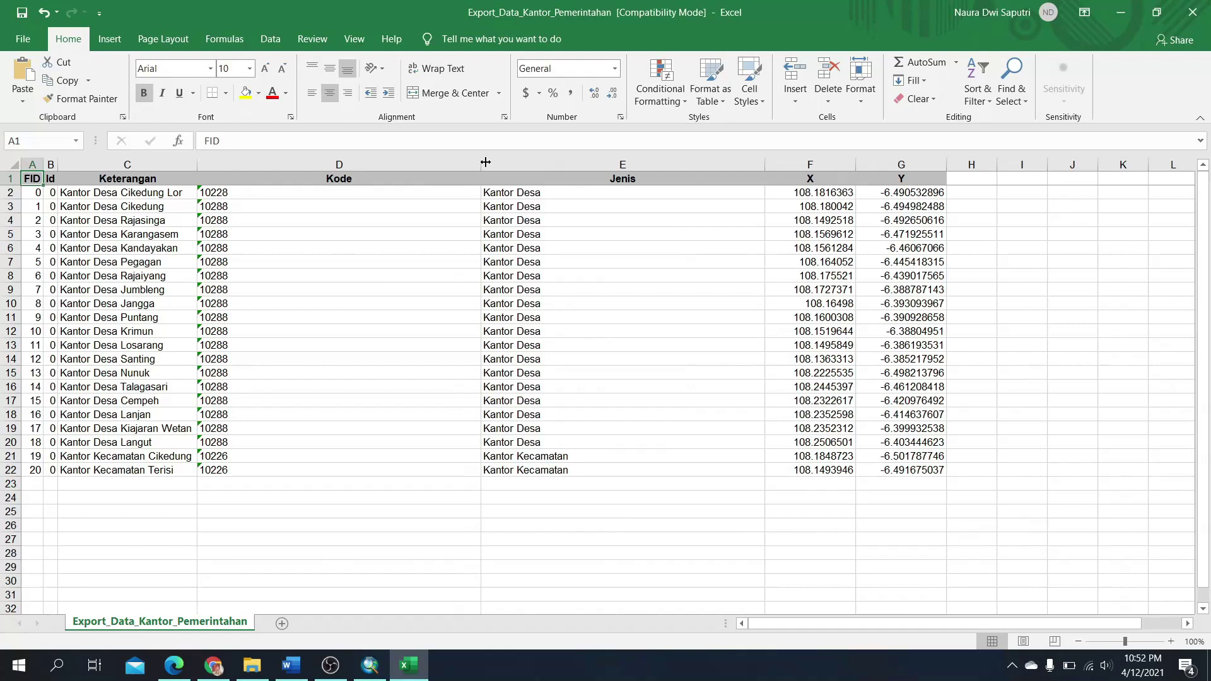
double_click(481, 165)
double_click(515, 165)
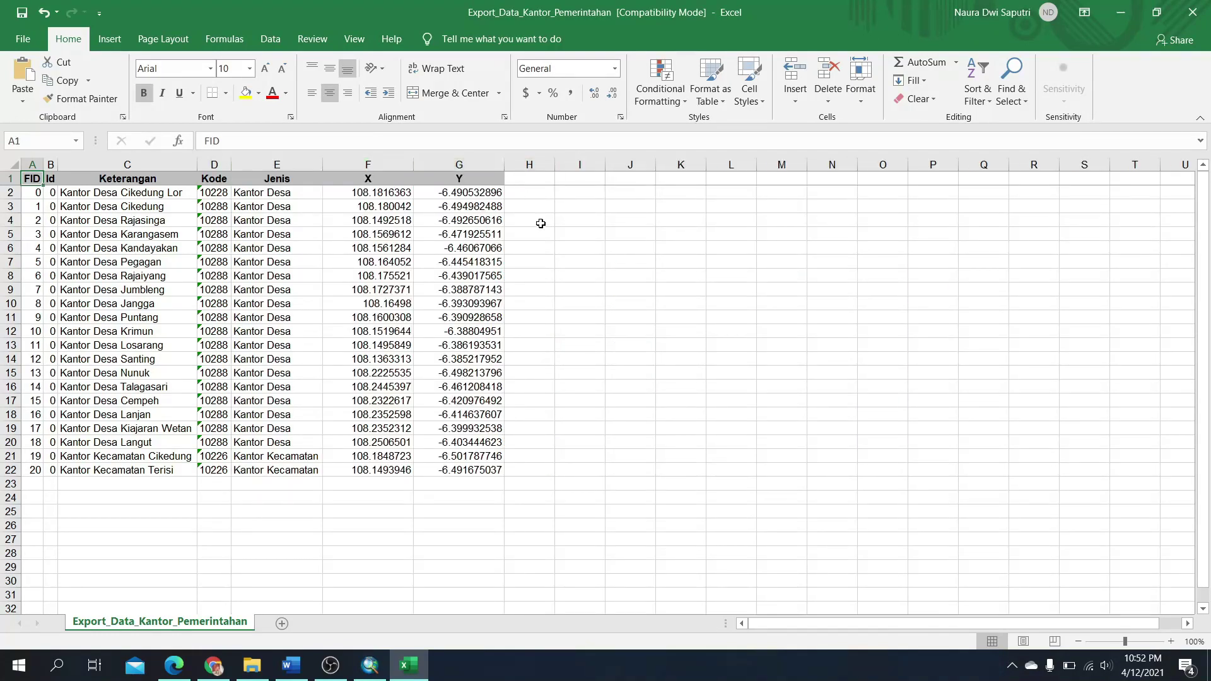